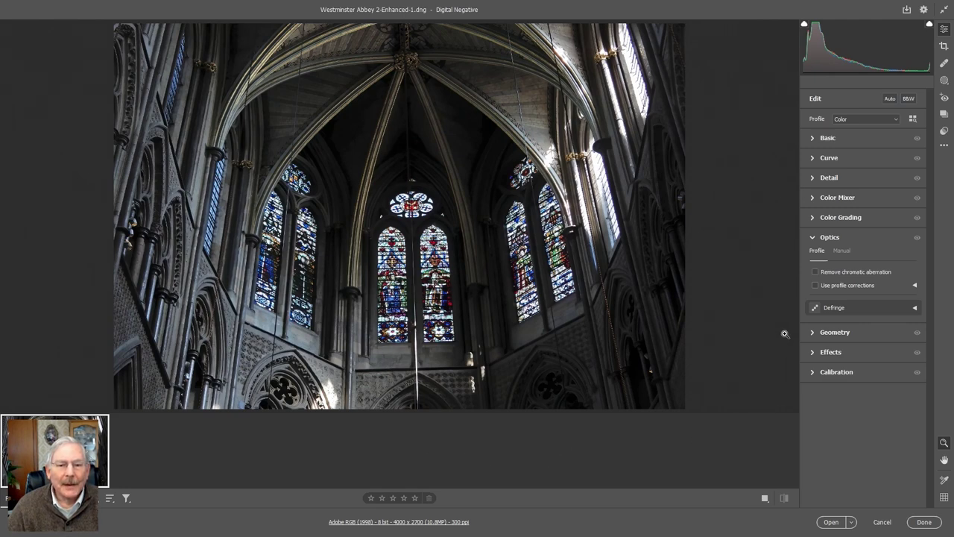
Apply Camera Raw's Auto tone correction to the Westminster Abbey interior photo.
{"action": "left_click", "coordinate": [890, 99]}
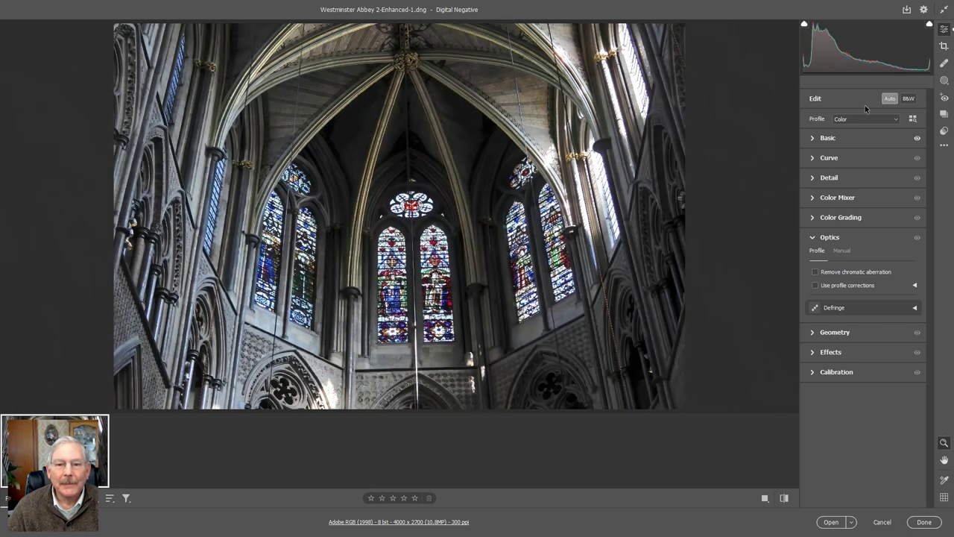
Set Basic tone to Exposure +1.90, Highlights -97, Shadows +100 and Whites -25.
{"action": "left_click", "coordinate": [813, 138]}
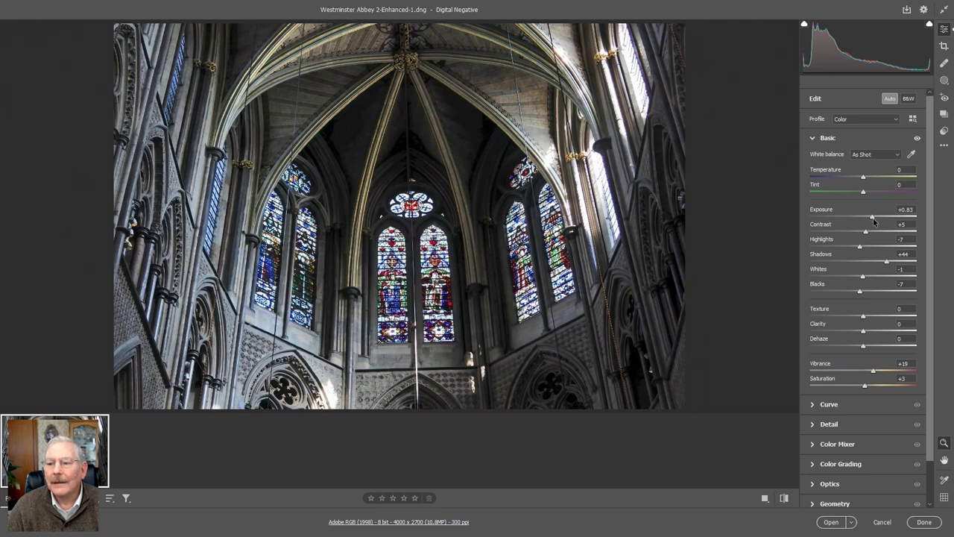
{"action": "left_click_drag", "start_coordinate": [872, 217], "coordinate": [877, 217]}
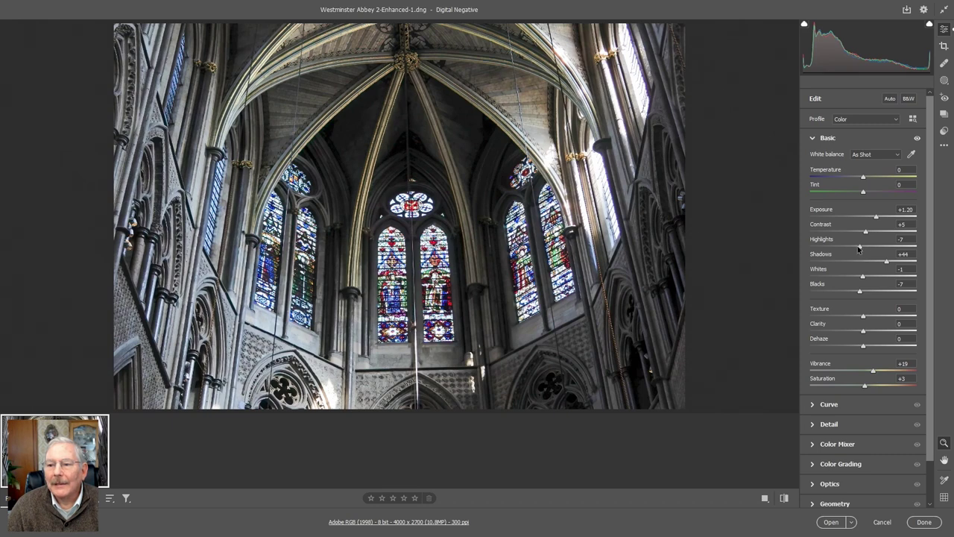
{"action": "left_click_drag", "start_coordinate": [859, 249], "coordinate": [810, 250]}
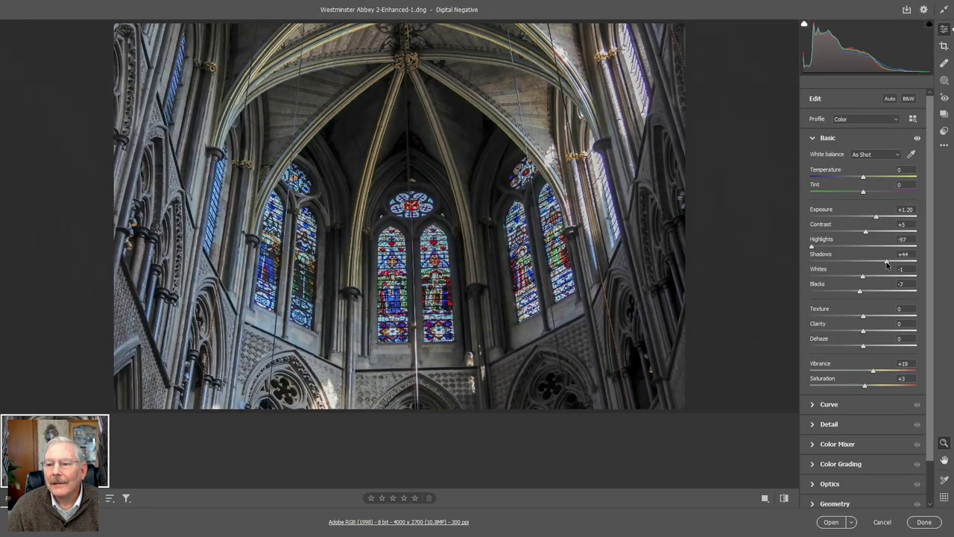
{"action": "left_click_drag", "start_coordinate": [886, 262], "coordinate": [918, 262]}
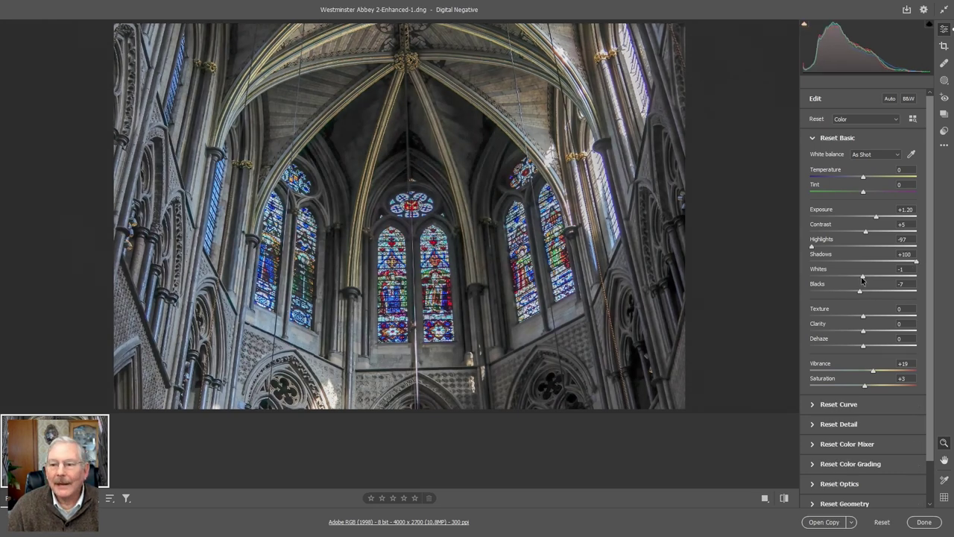
{"action": "mouse_move", "coordinate": [862, 279]}
{"action": "left_mouse_down", "text": "alt"}
{"action": "mouse_move", "coordinate": [874, 281]}
{"action": "mouse_move", "coordinate": [849, 281]}
{"action": "mouse_move", "coordinate": [859, 292]}
{"action": "mouse_move", "coordinate": [849, 292]}
{"action": "left_mouse_up", "text": "alt"}
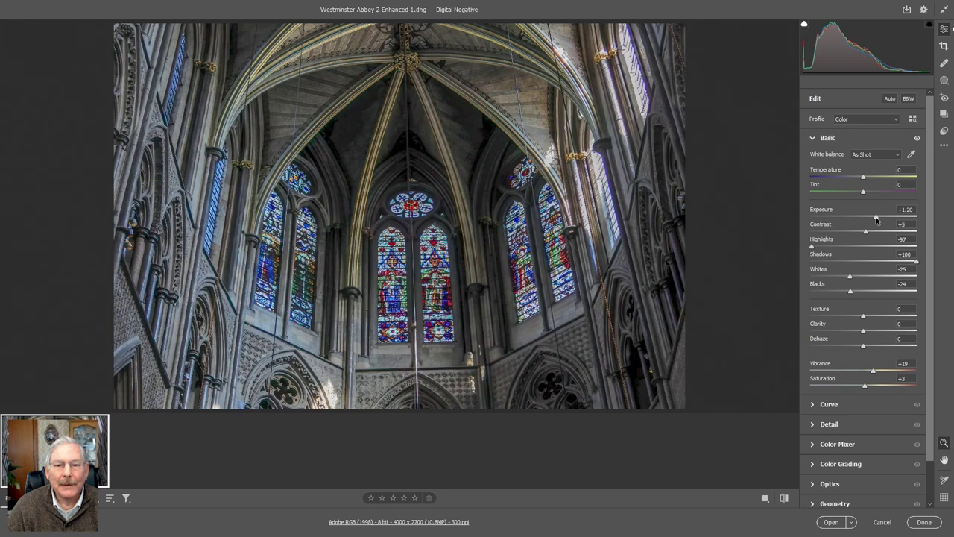
{"action": "left_click_drag", "start_coordinate": [877, 218], "coordinate": [884, 217]}
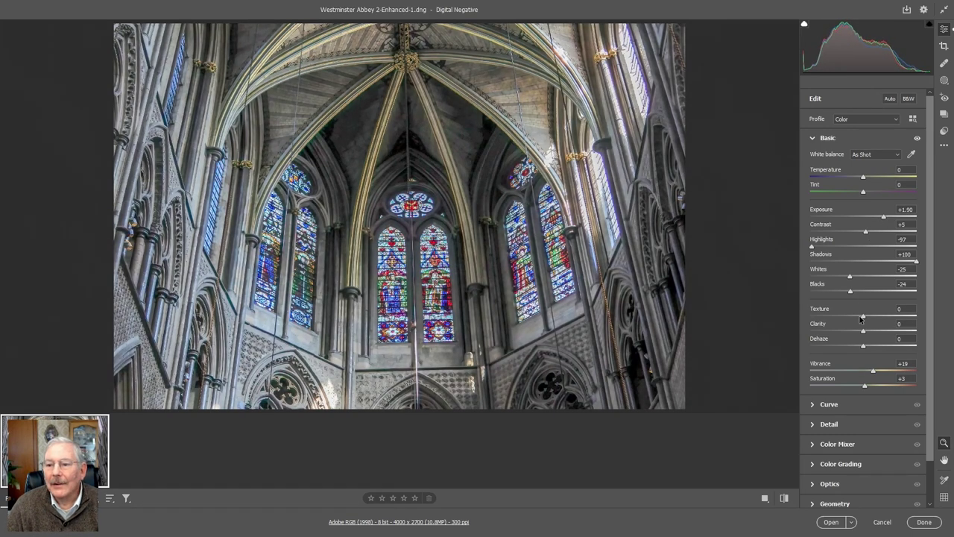
Boost Texture/Clarity to +22, Dehaze to +48, Vibrance to +50 and Saturation to +18.
{"action": "left_click_drag", "start_coordinate": [863, 314], "coordinate": [876, 333]}
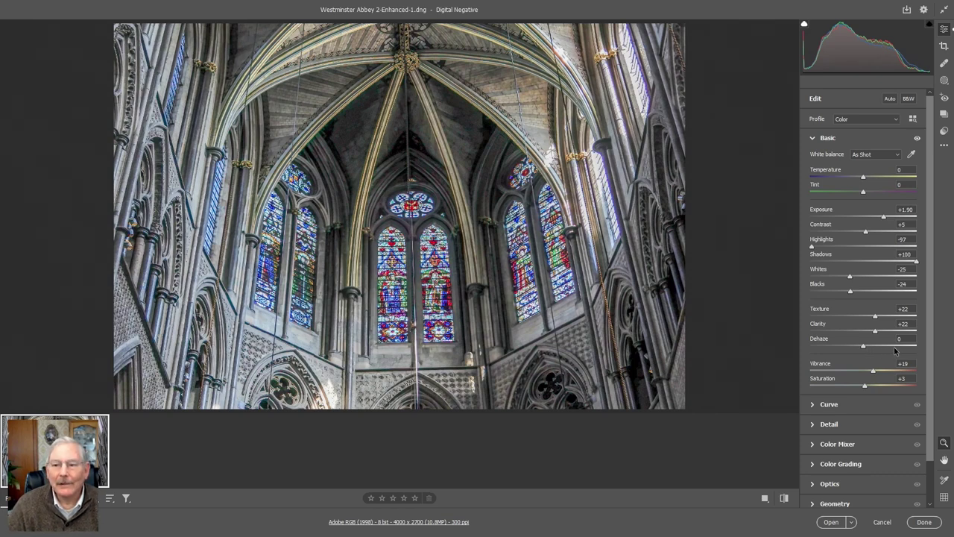
{"action": "left_click_drag", "start_coordinate": [863, 346], "coordinate": [888, 346]}
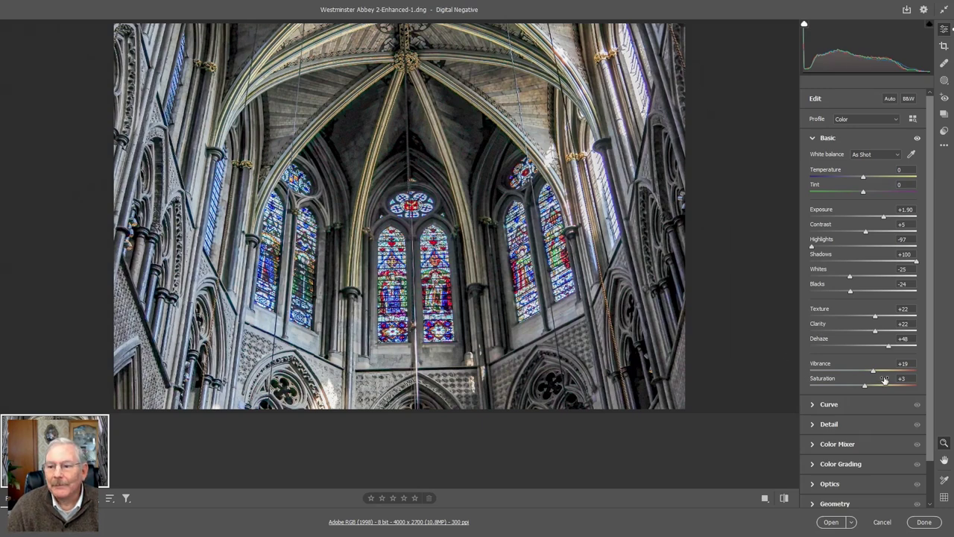
{"action": "mouse_move", "coordinate": [873, 374]}
{"action": "left_mouse_down"}
{"action": "mouse_move", "coordinate": [890, 376]}
{"action": "mouse_move", "coordinate": [874, 388]}
{"action": "left_mouse_up"}
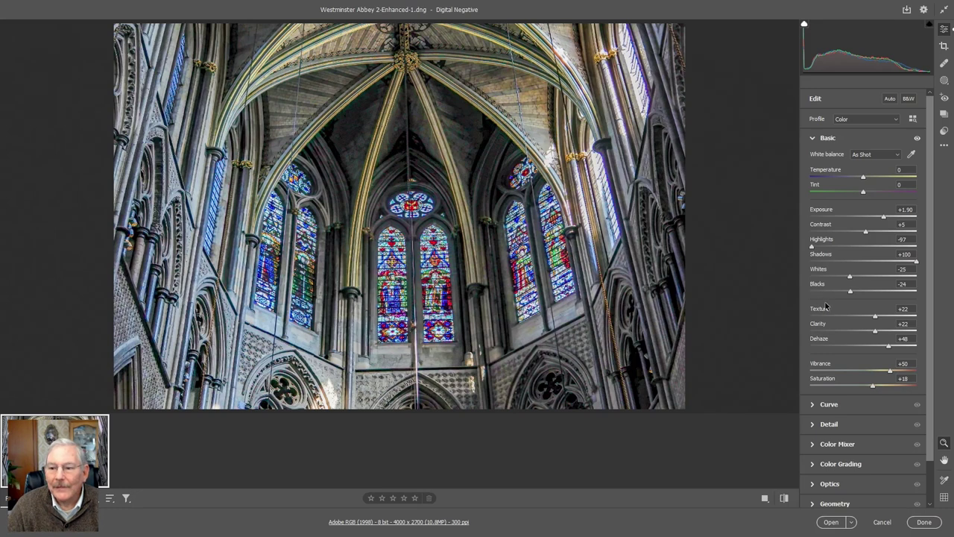
{"action": "scroll", "coordinate": [823, 306], "scroll_direction": "down", "scroll_amount": 1}
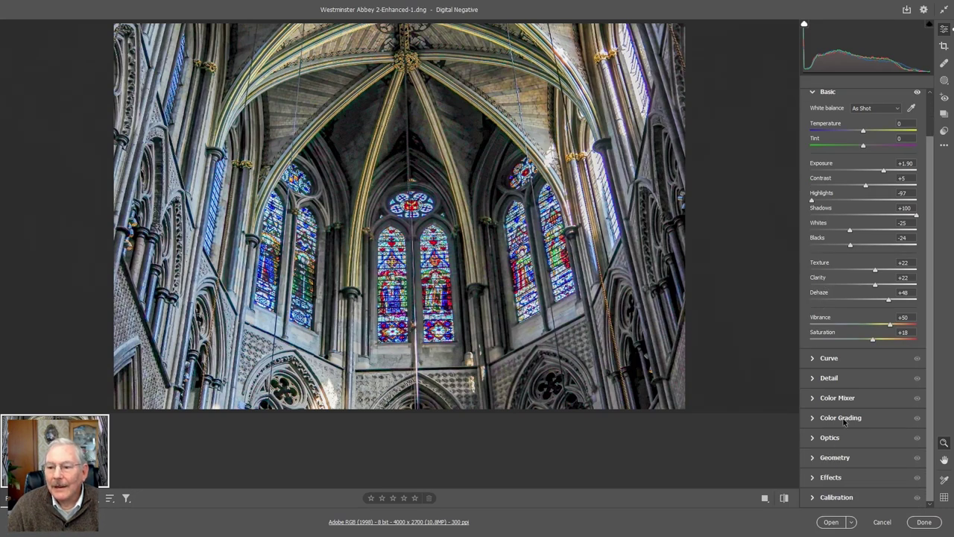
Enable Remove Chromatic Aberration under Optics and open the edited image in Photoshop.
{"action": "left_click", "coordinate": [812, 438]}
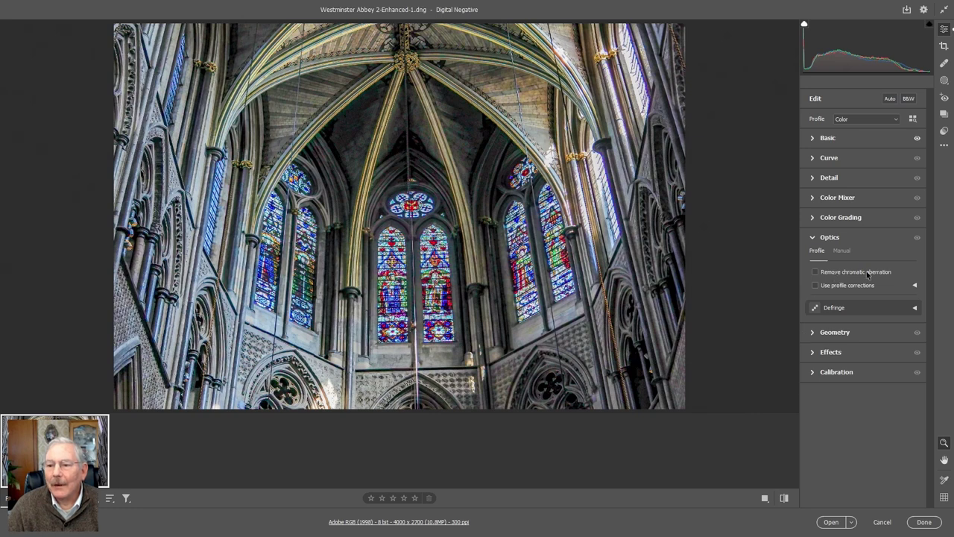
{"action": "left_click", "coordinate": [816, 273]}
{"action": "left_click", "coordinate": [816, 272]}
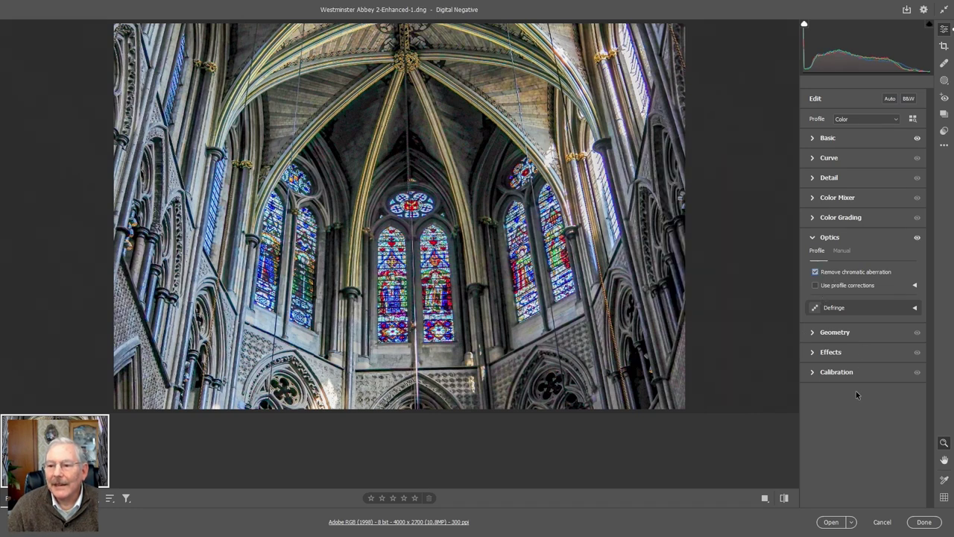
{"action": "left_click", "coordinate": [831, 522]}
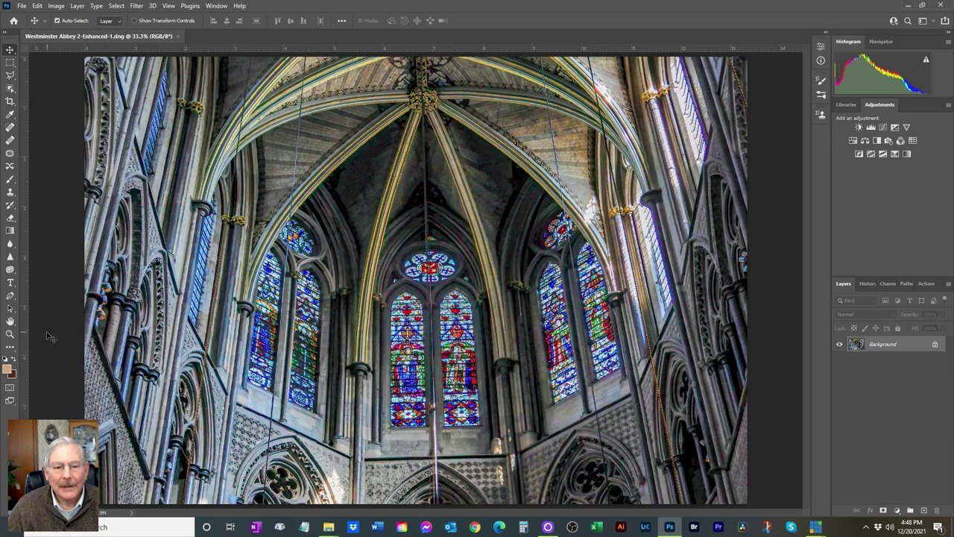
Crop with free proportions, rotating about 1.4° so the abbey's columns stand vertical.
{"action": "key", "text": "ctrl+minus"}
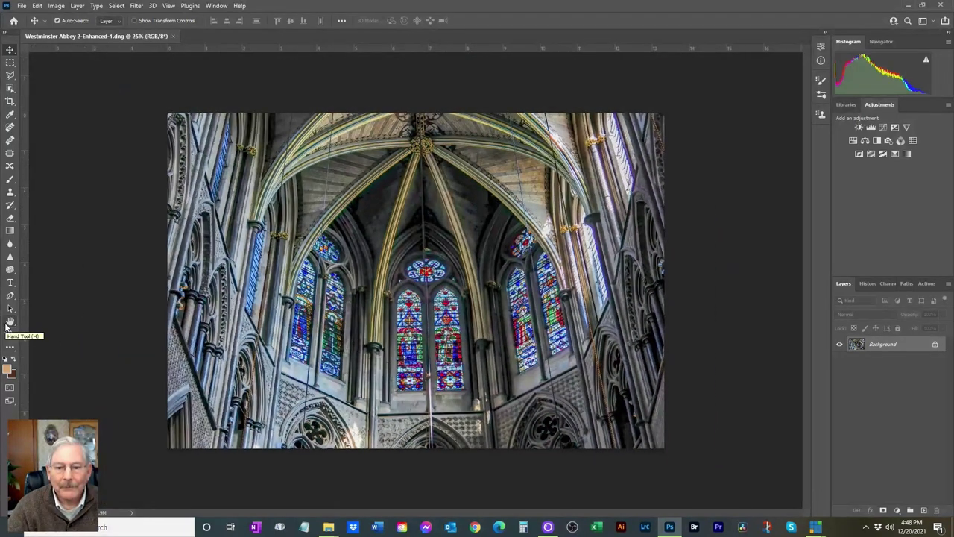
{"action": "left_click", "coordinate": [9, 101]}
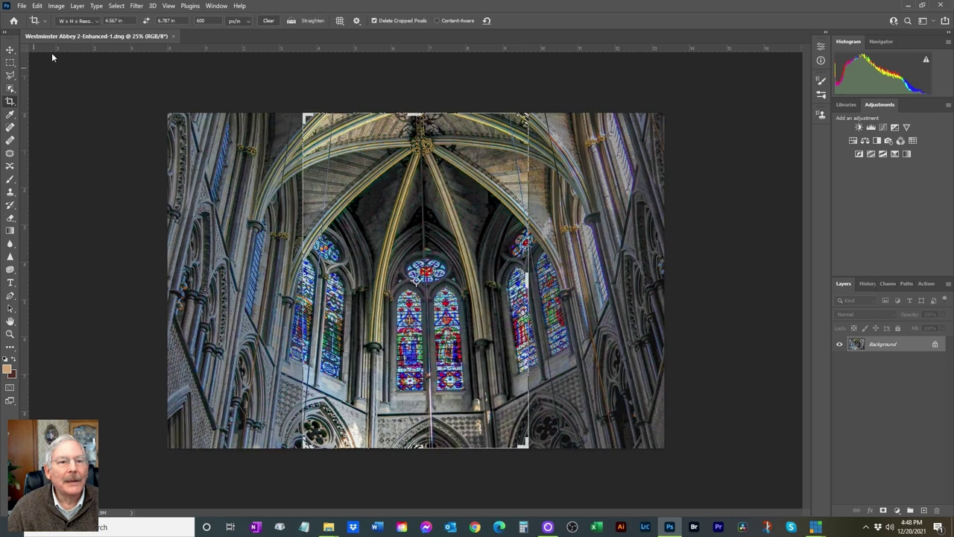
{"action": "left_click", "coordinate": [269, 21]}
{"action": "left_click", "coordinate": [9, 50]}
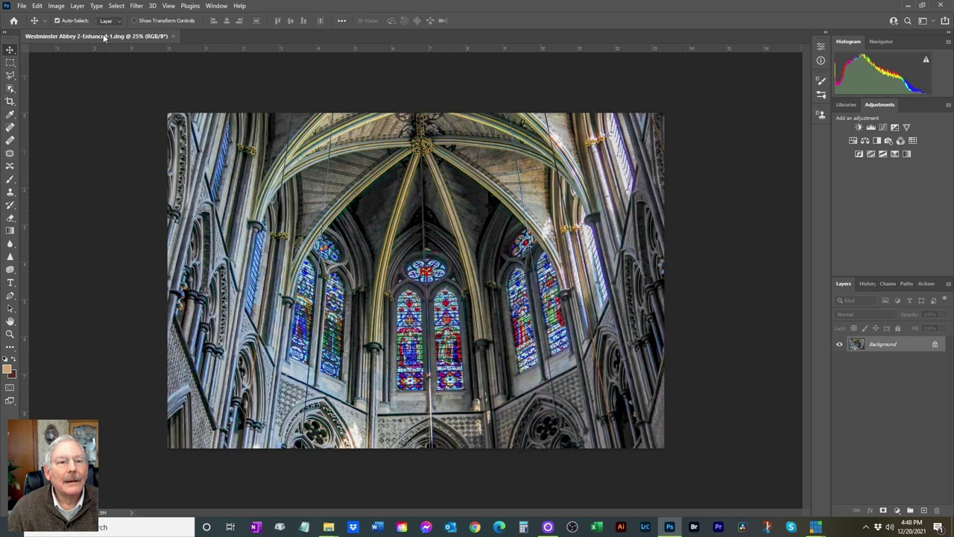
{"action": "left_click", "coordinate": [9, 100]}
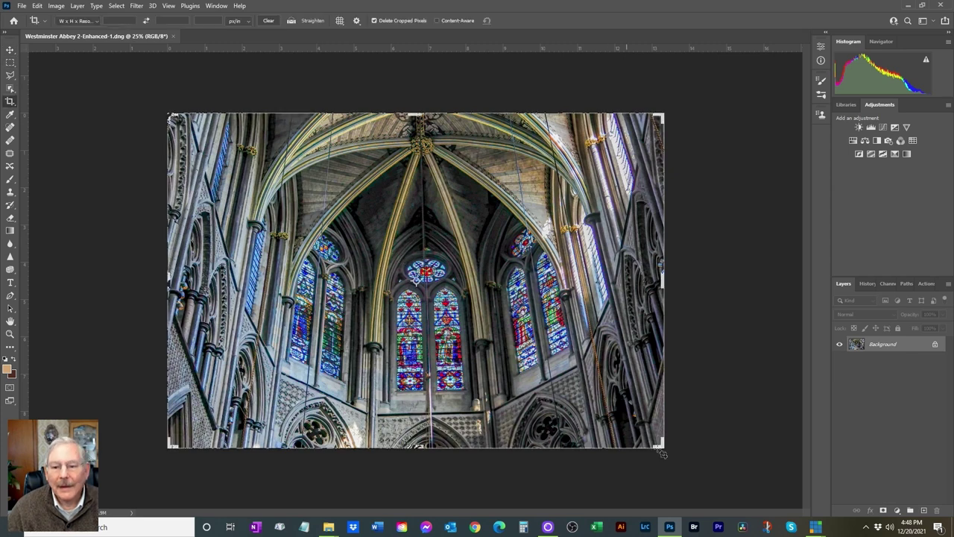
{"action": "left_click_drag", "start_coordinate": [671, 453], "coordinate": [668, 459]}
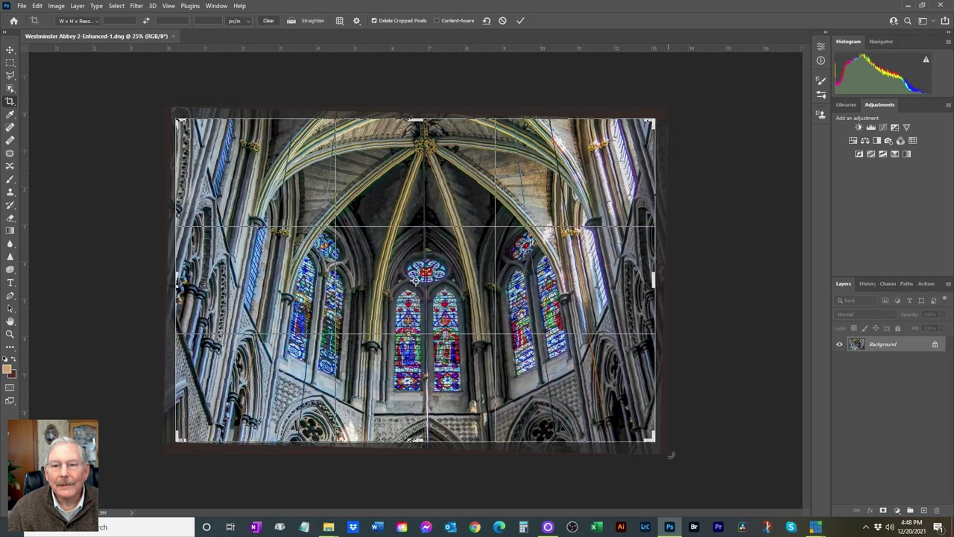
{"action": "left_click", "coordinate": [522, 21]}
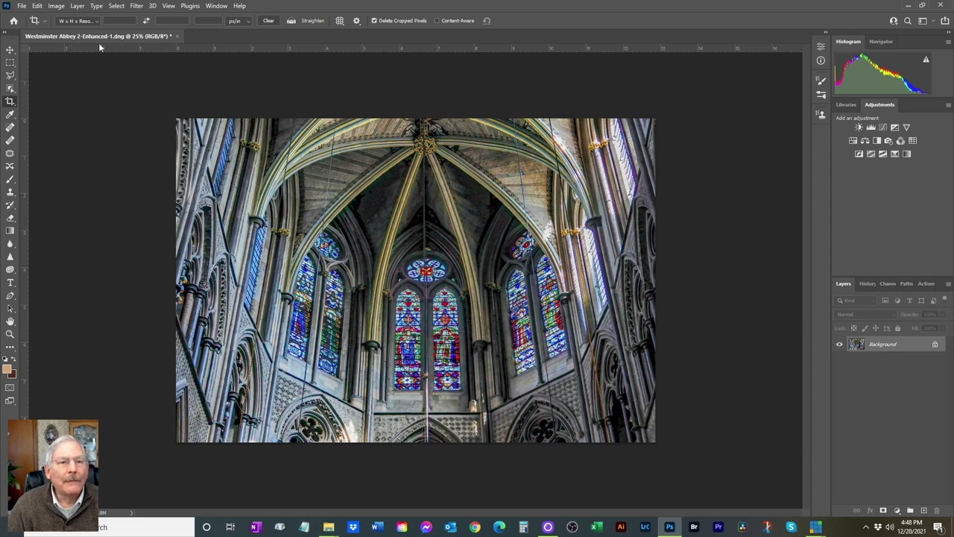
Launch Topaz DeNoise AI from the Filter > Topaz Labs menu.
{"action": "left_click", "coordinate": [137, 5]}
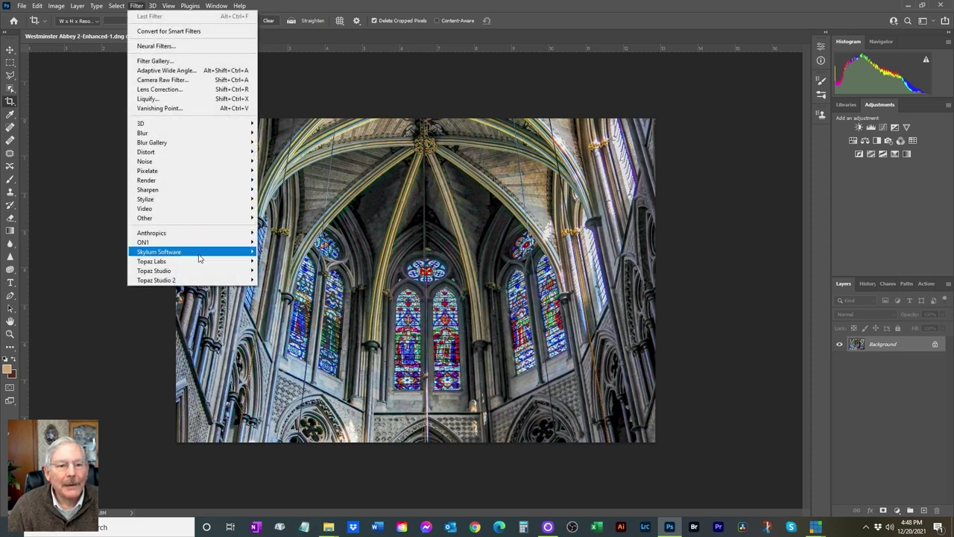
{"action": "mouse_move", "coordinate": [203, 265]}
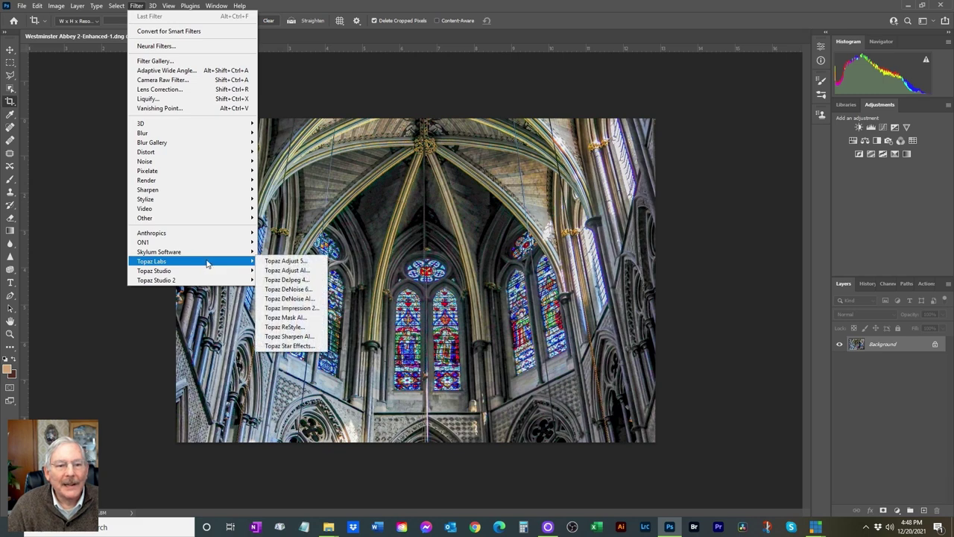
{"action": "left_click", "coordinate": [293, 299]}
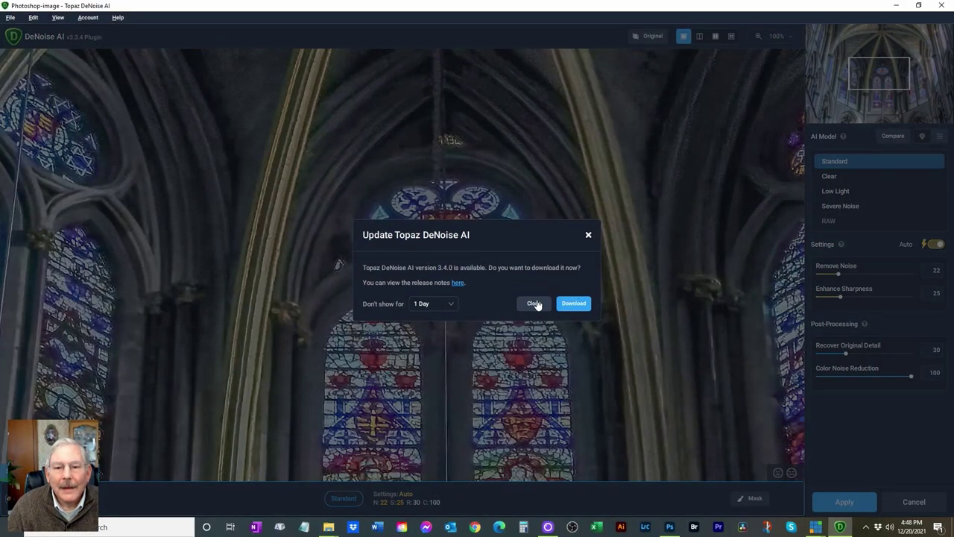
Dismiss the update prompt and apply Standard denoising (Remove Noise 22, Sharpness 25).
{"action": "left_click", "coordinate": [533, 303]}
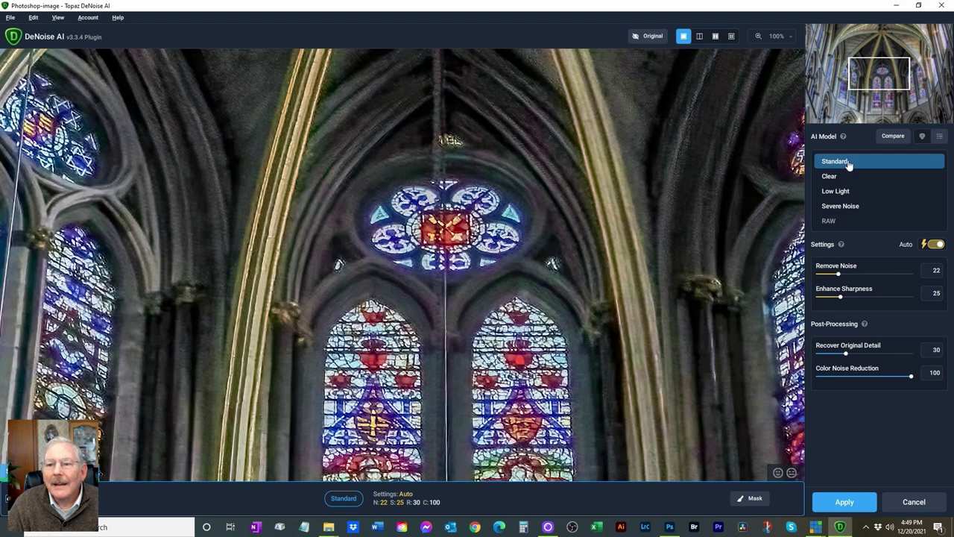
{"action": "left_click", "coordinate": [845, 503]}
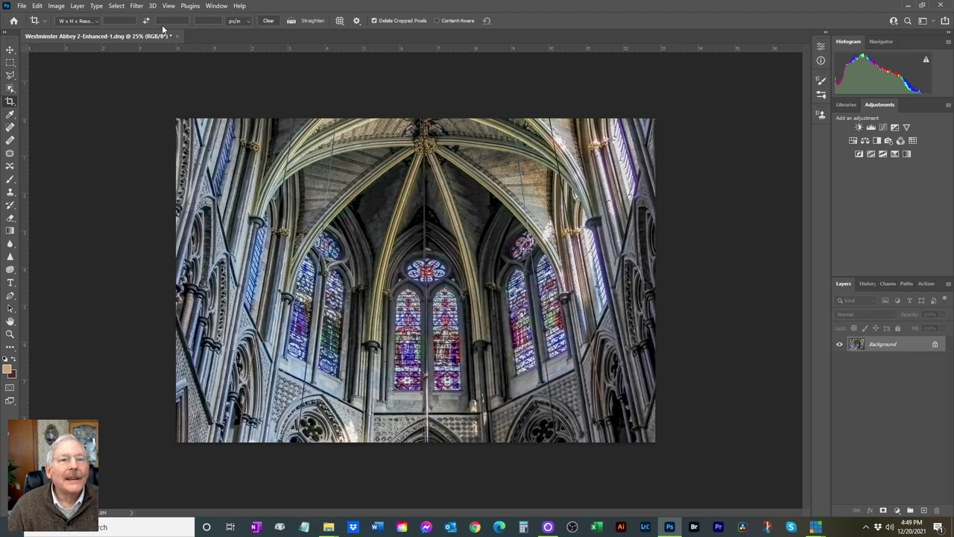
Launch Topaz Sharpen AI from the Filter > Topaz Labs menu.
{"action": "left_click", "coordinate": [137, 6]}
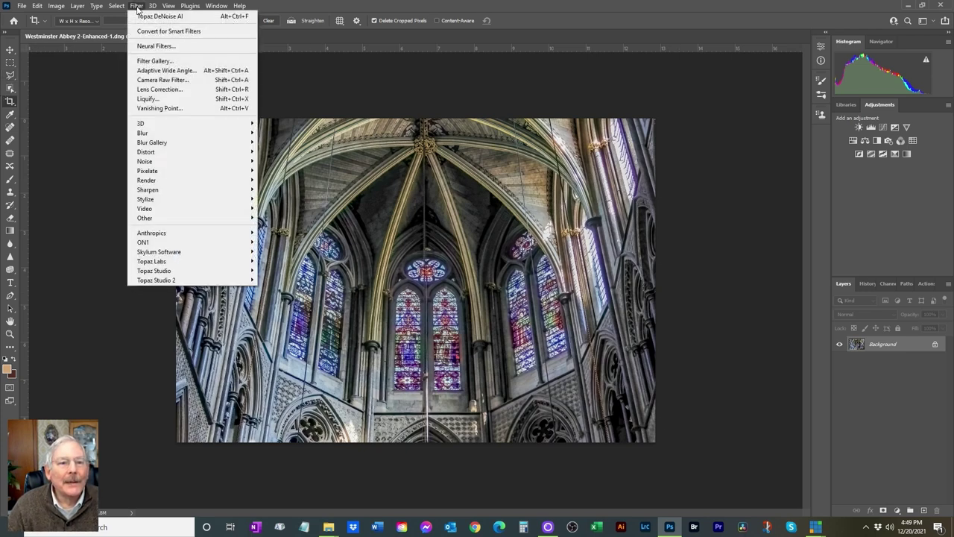
{"action": "mouse_move", "coordinate": [221, 262]}
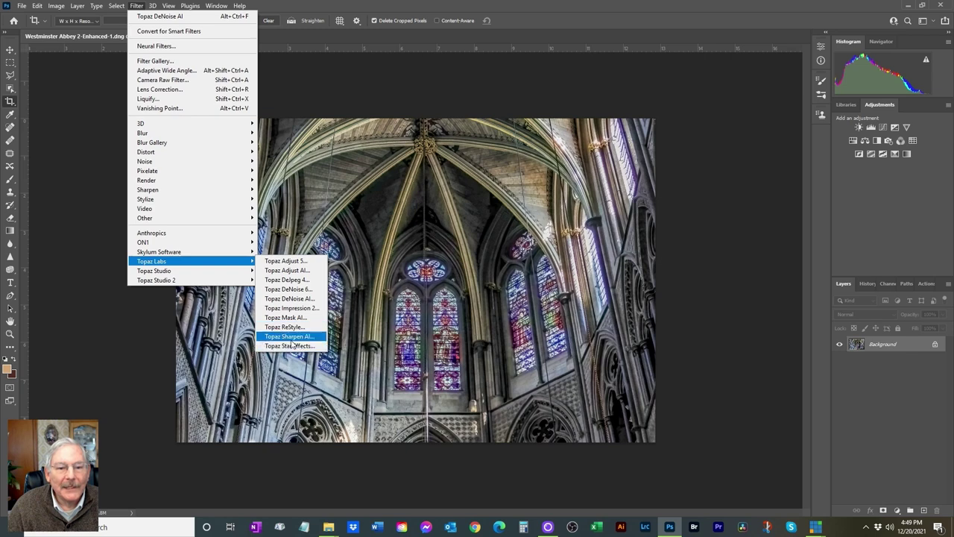
{"action": "left_click", "coordinate": [292, 337]}
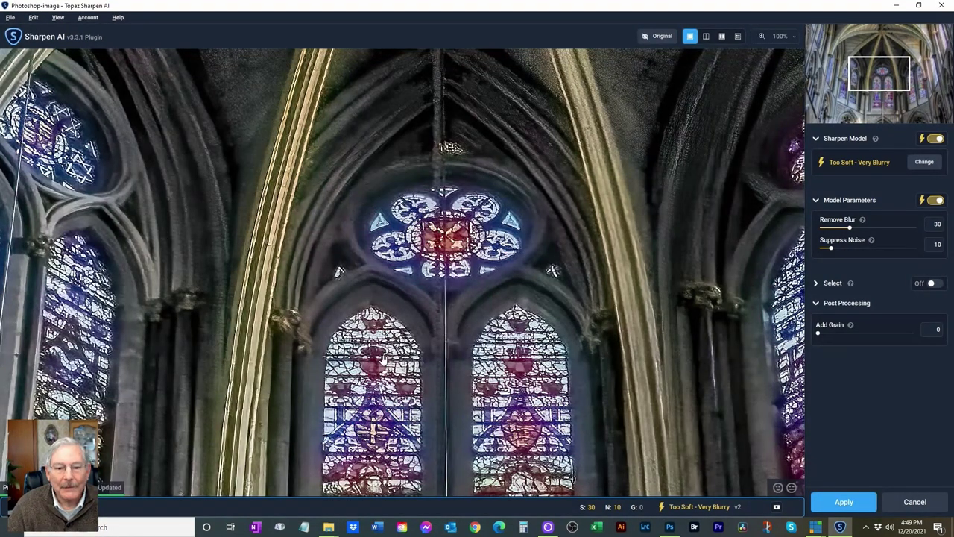
Apply Too Soft - Very Blurry sharpening with Remove Blur 30 and Suppress Noise 10.
{"action": "left_click", "coordinate": [844, 503]}
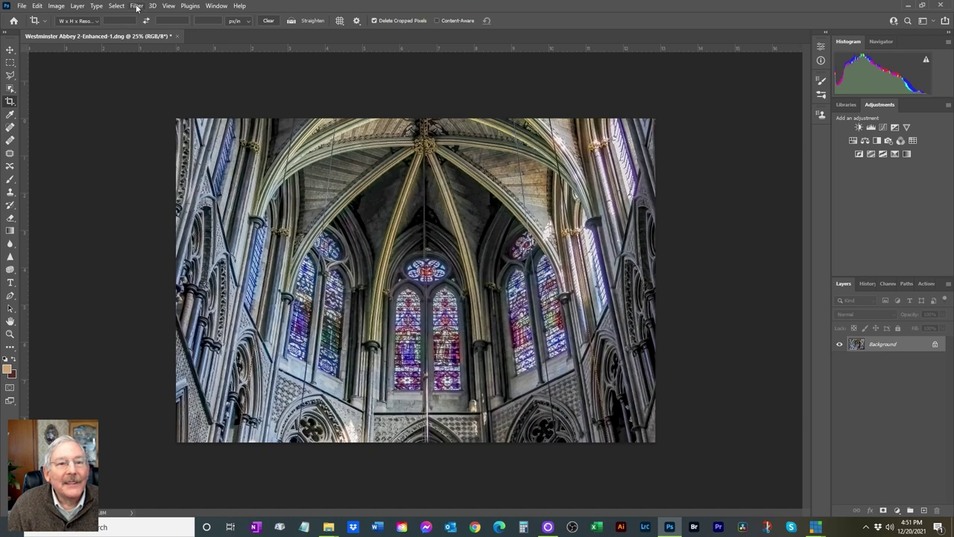
Launch Luminar AI from the Filter > Skylum Software menu.
{"action": "left_click", "coordinate": [137, 6]}
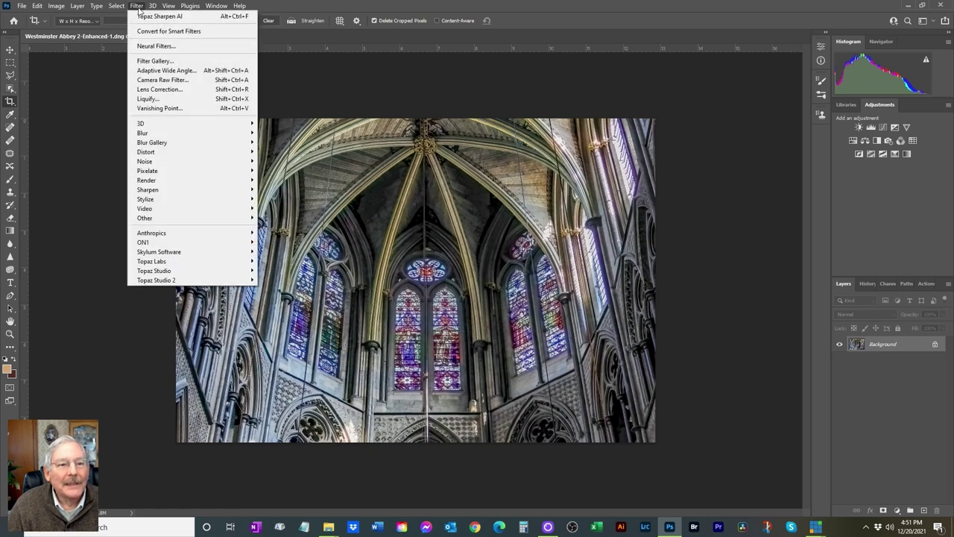
{"action": "mouse_move", "coordinate": [211, 253]}
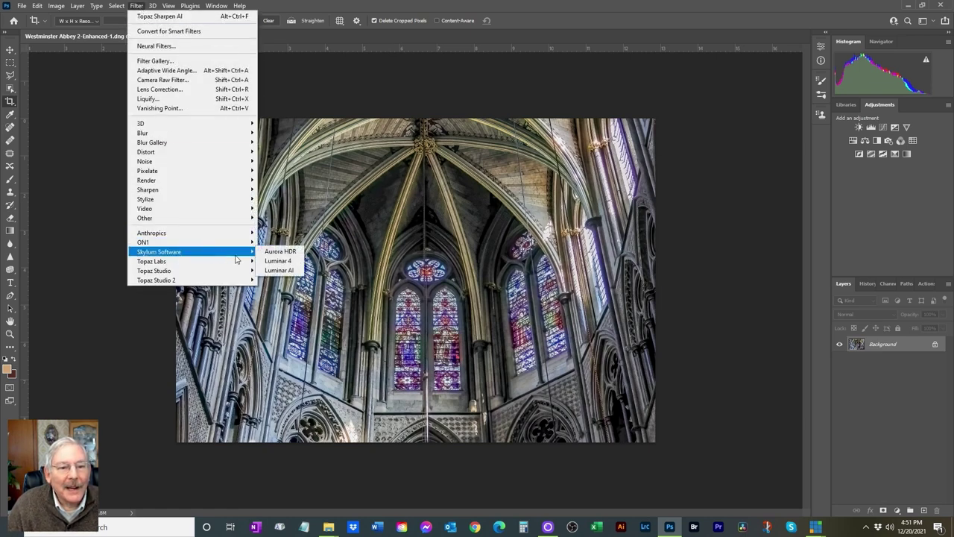
{"action": "left_click", "coordinate": [290, 271]}
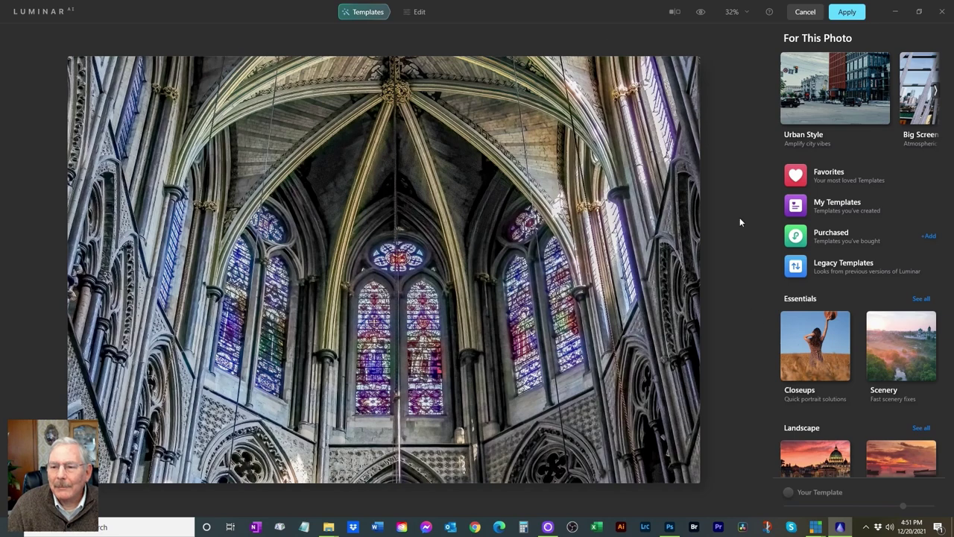
In Edit, set Accent 79, Structure Amount 37, Saturation 35 and Vibrance 34.
{"action": "left_click", "coordinate": [418, 16]}
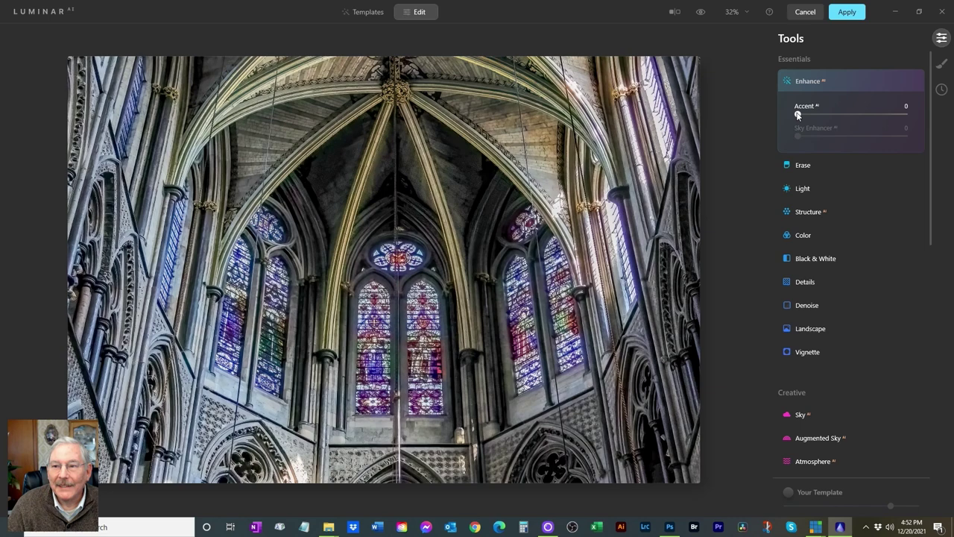
{"action": "left_click_drag", "start_coordinate": [797, 114], "coordinate": [881, 113]}
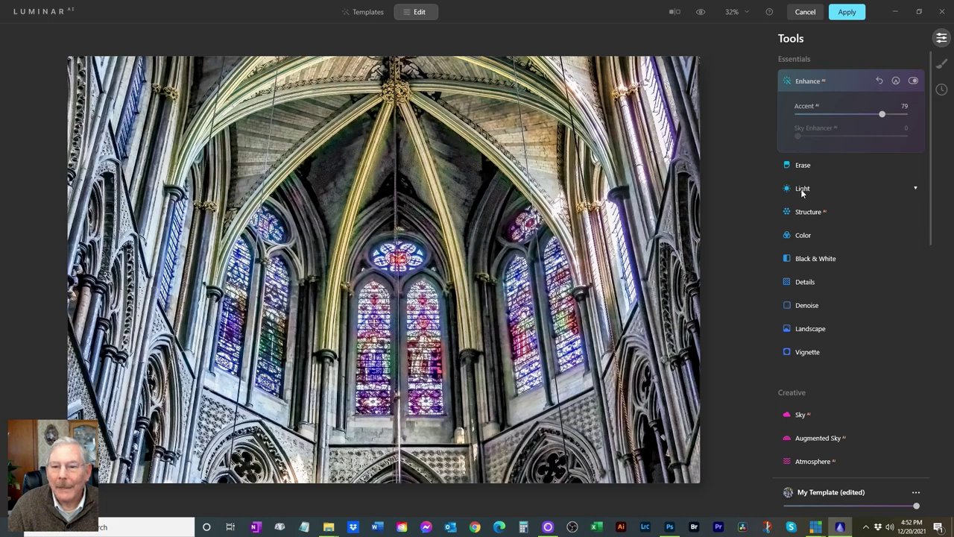
{"action": "left_click", "coordinate": [804, 212]}
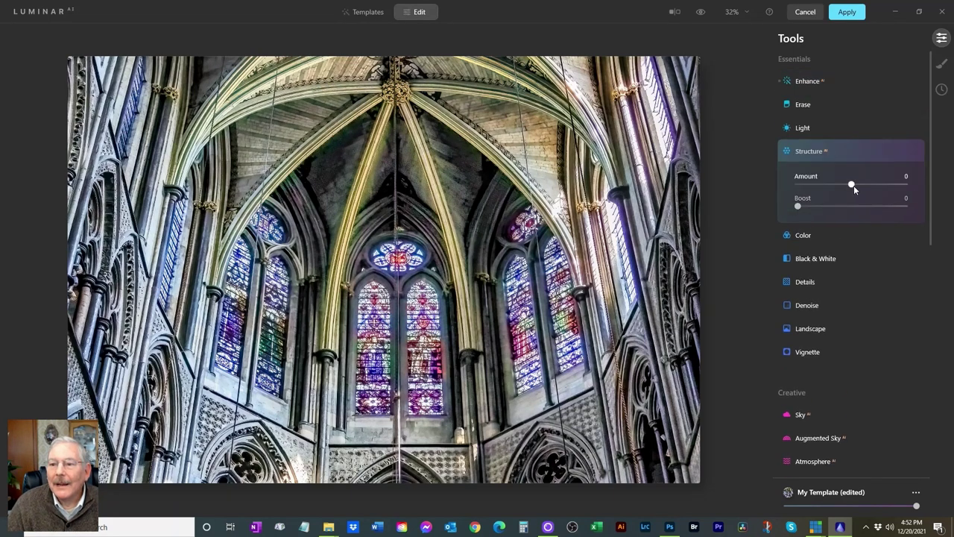
{"action": "left_click_drag", "start_coordinate": [860, 184], "coordinate": [870, 185]}
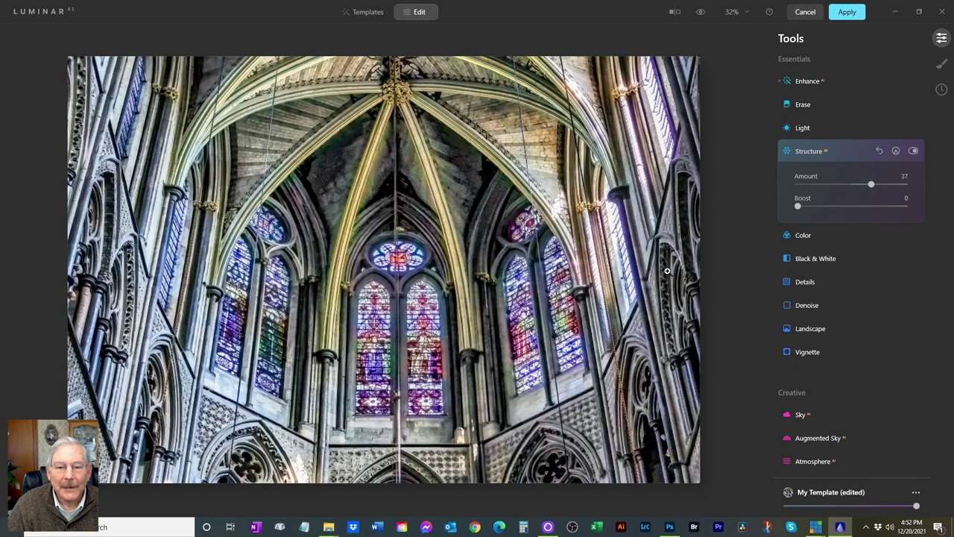
{"action": "left_click", "coordinate": [803, 235]}
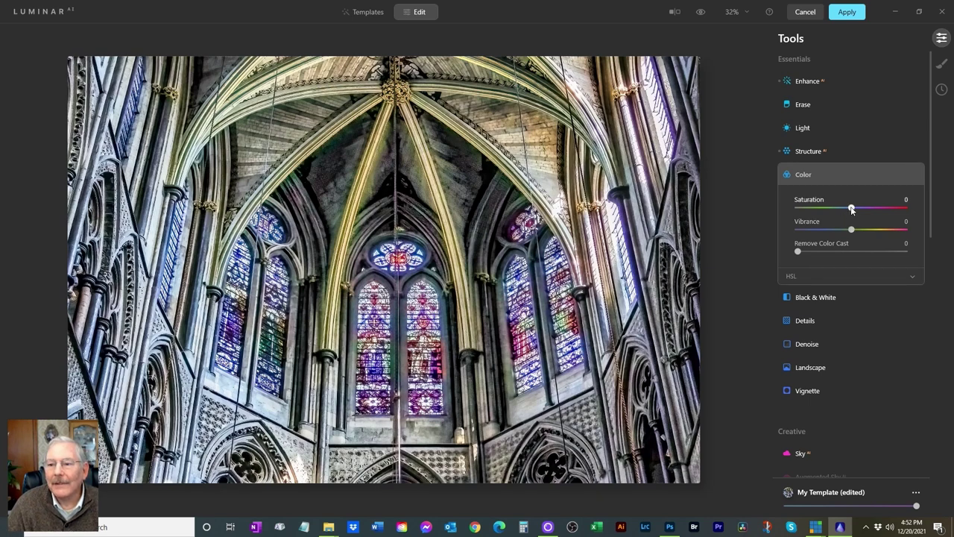
{"action": "left_click_drag", "start_coordinate": [851, 208], "coordinate": [869, 211]}
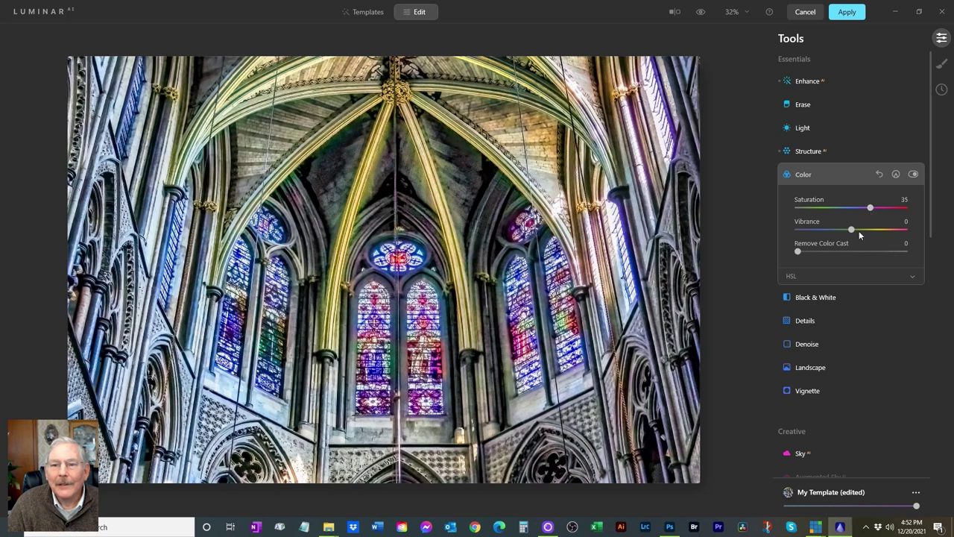
{"action": "left_click_drag", "start_coordinate": [851, 229], "coordinate": [873, 231]}
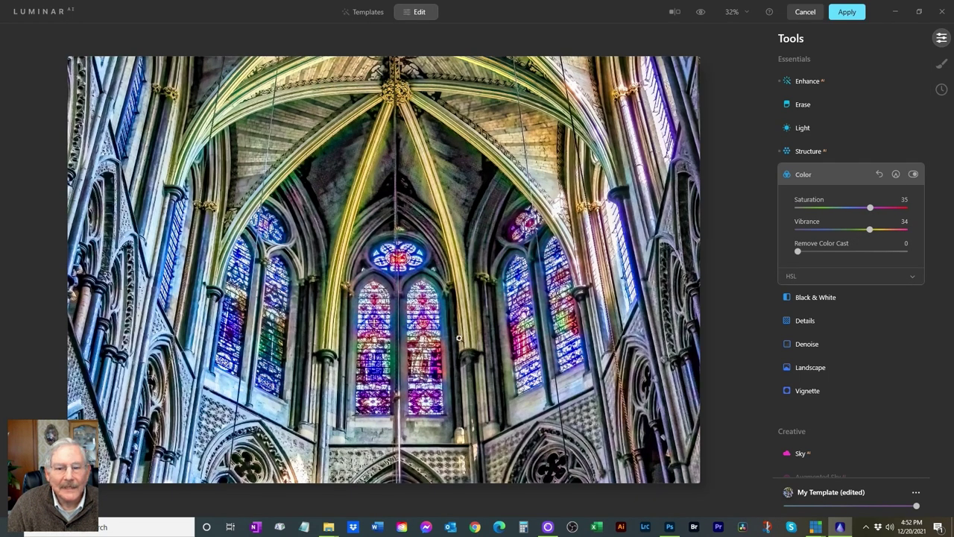
Set Details to Small 5, Medium 7, Large 11 with Sharpen 16.
{"action": "left_click", "coordinate": [803, 319]}
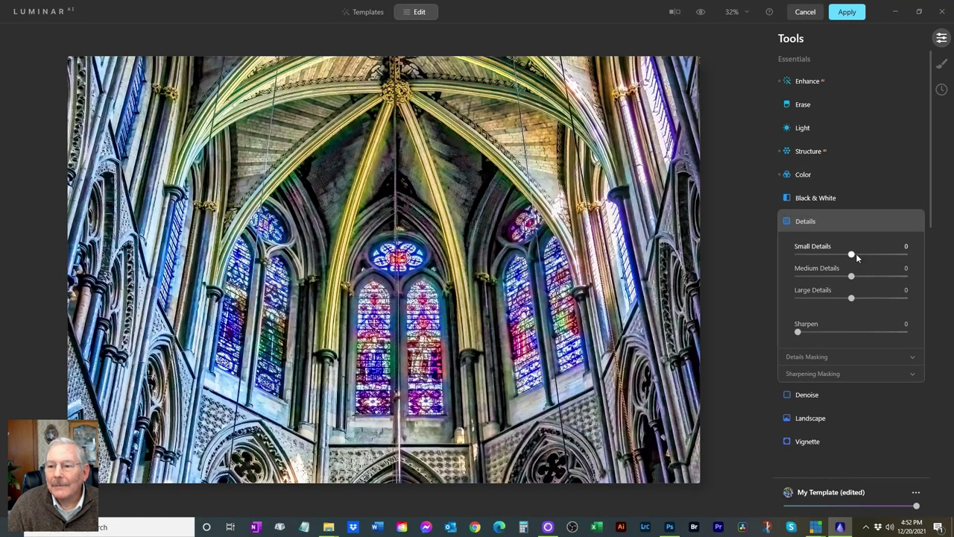
{"action": "left_click_drag", "start_coordinate": [856, 253], "coordinate": [855, 256]}
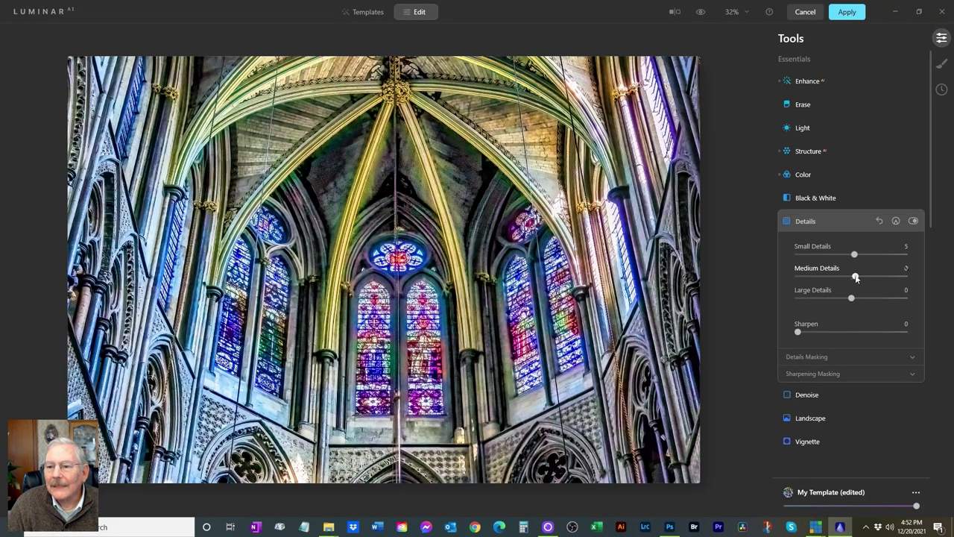
{"action": "left_click_drag", "start_coordinate": [851, 297], "coordinate": [857, 296]}
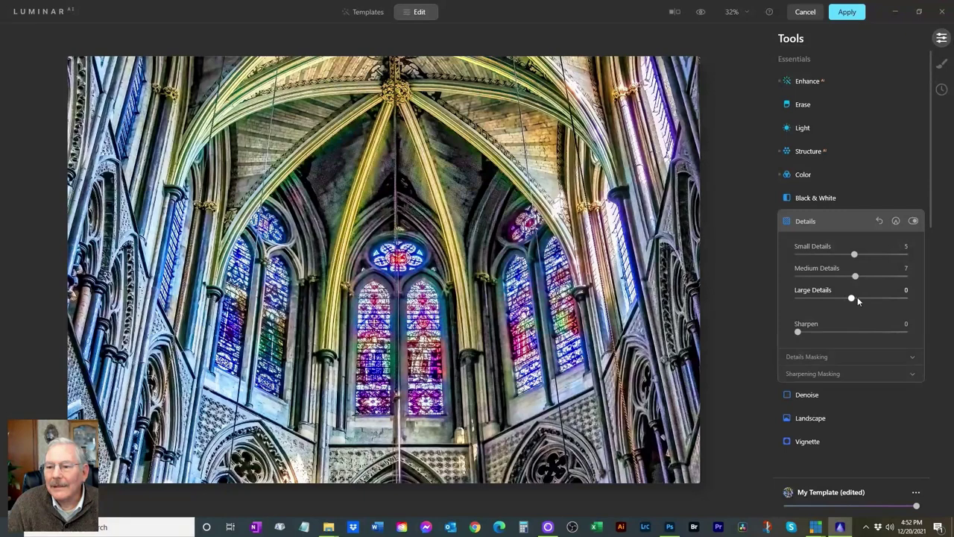
{"action": "left_click", "coordinate": [815, 331]}
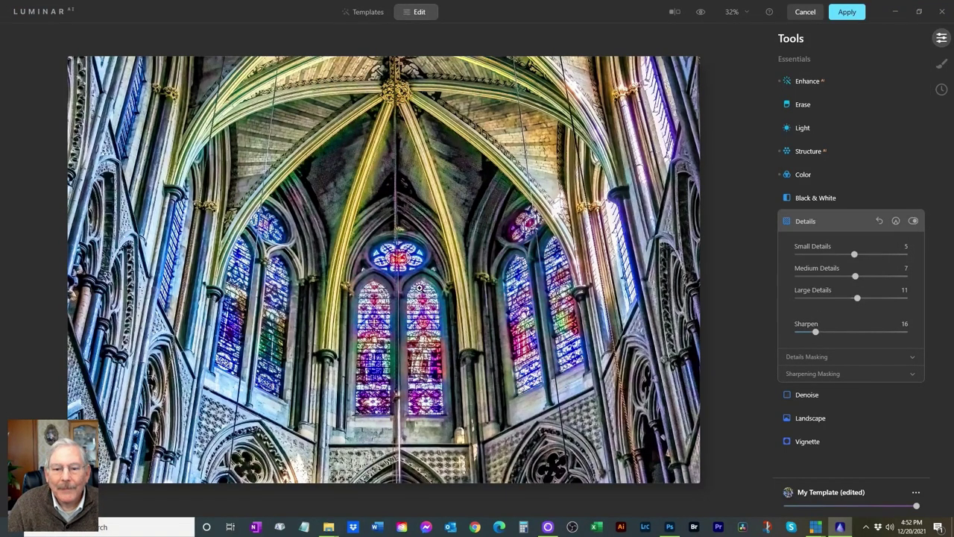
{"action": "left_click", "coordinate": [834, 219]}
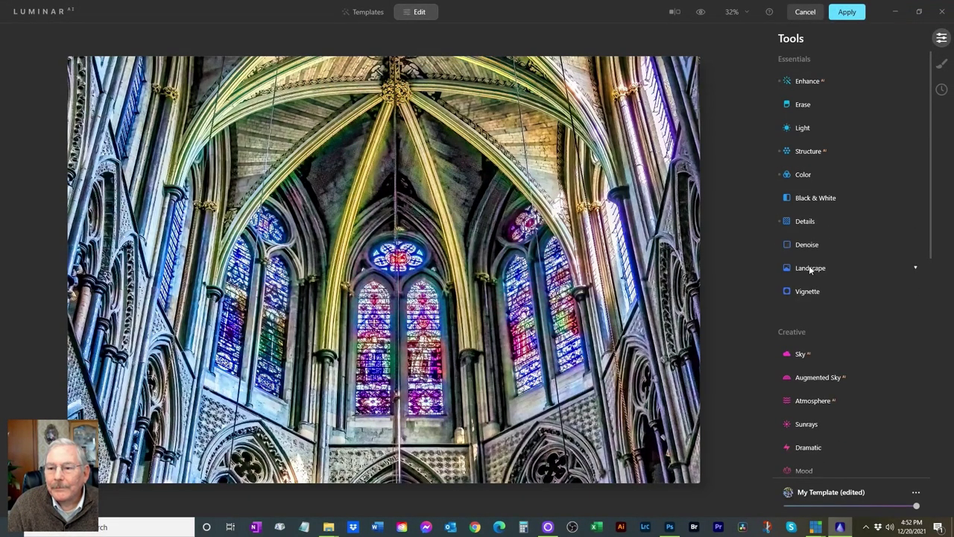
{"action": "scroll", "coordinate": [803, 290], "scroll_direction": "down", "scroll_amount": 4}
{"action": "scroll", "coordinate": [803, 285], "scroll_direction": "down", "scroll_amount": 2}
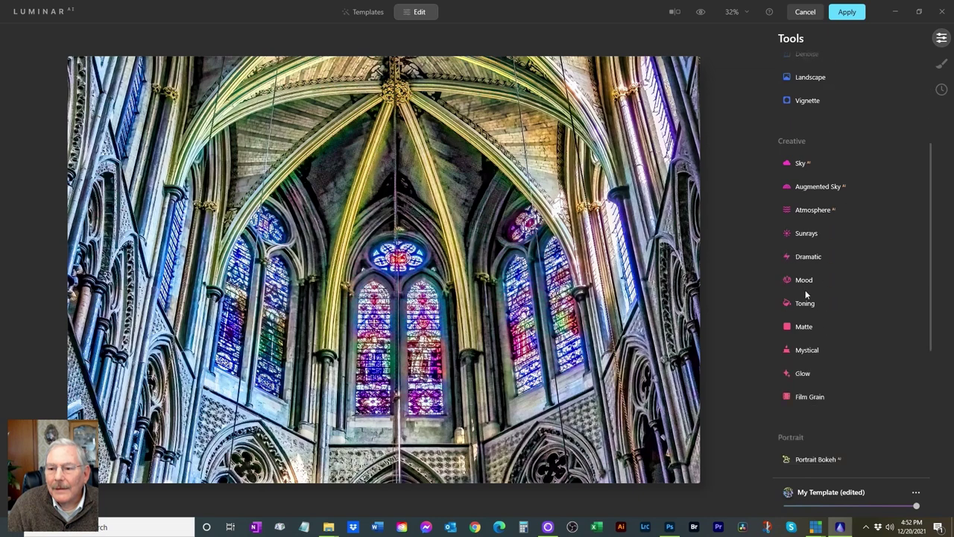
{"action": "left_click", "coordinate": [801, 351]}
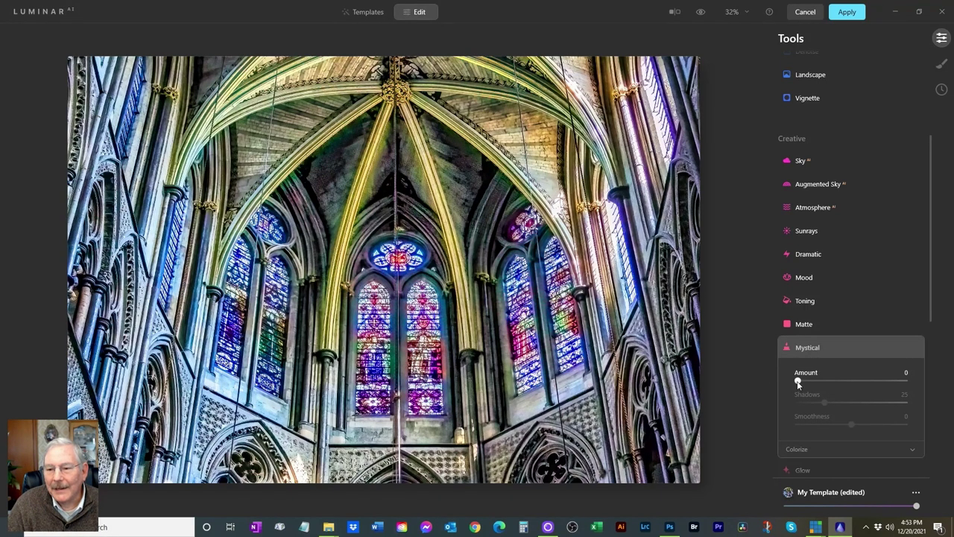
{"action": "left_click_drag", "start_coordinate": [798, 383], "coordinate": [801, 384]}
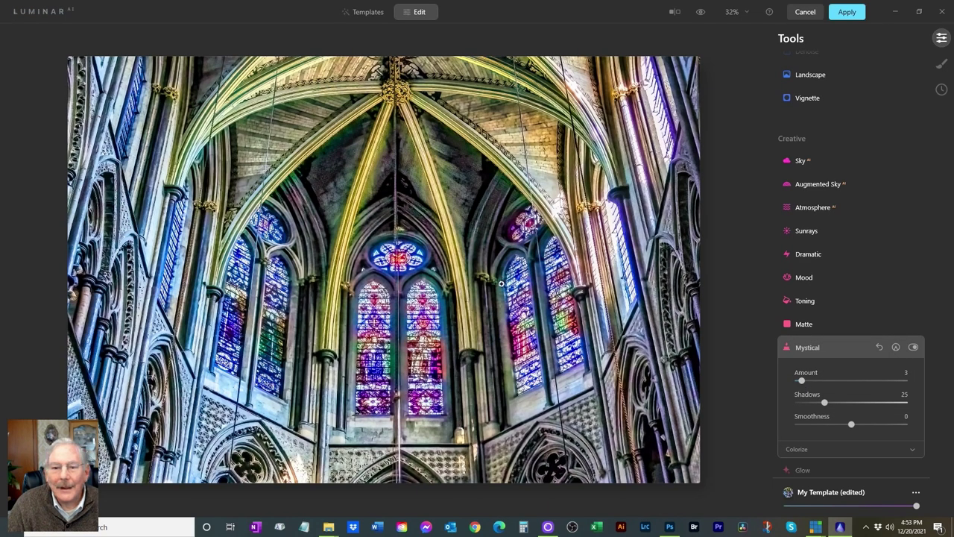
{"action": "left_click", "coordinate": [847, 345]}
{"action": "scroll", "coordinate": [823, 331], "scroll_direction": "down", "scroll_amount": 2}
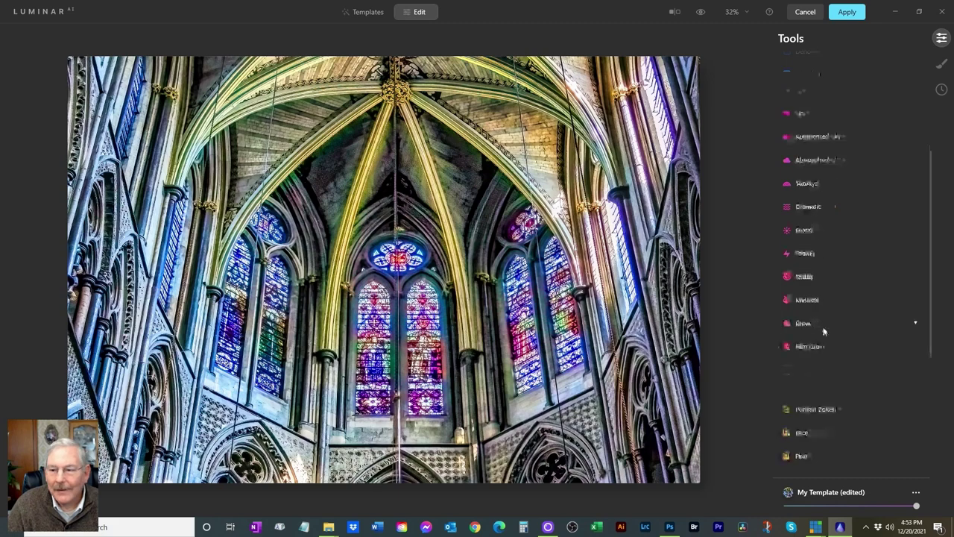
{"action": "scroll", "coordinate": [824, 321], "scroll_direction": "down", "scroll_amount": 5}
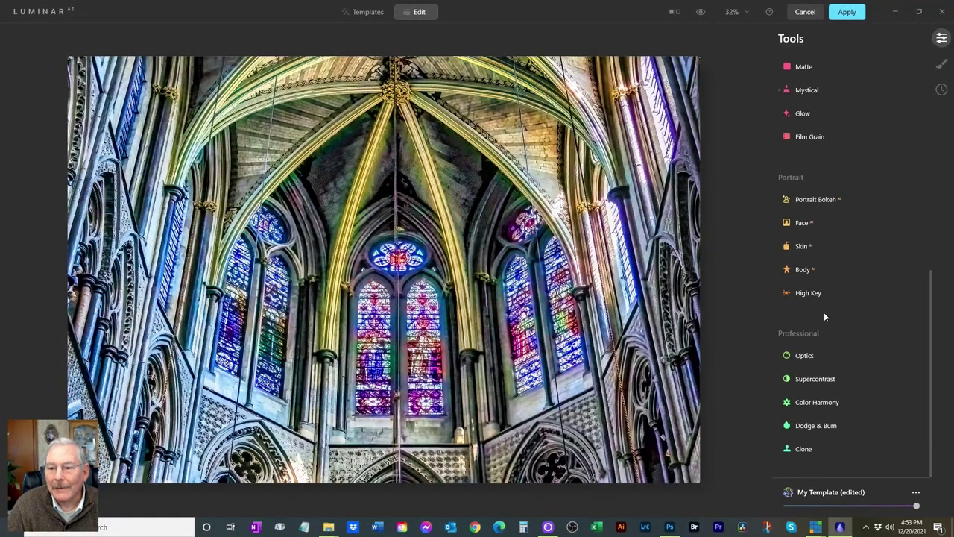
{"action": "left_click", "coordinate": [804, 357]}
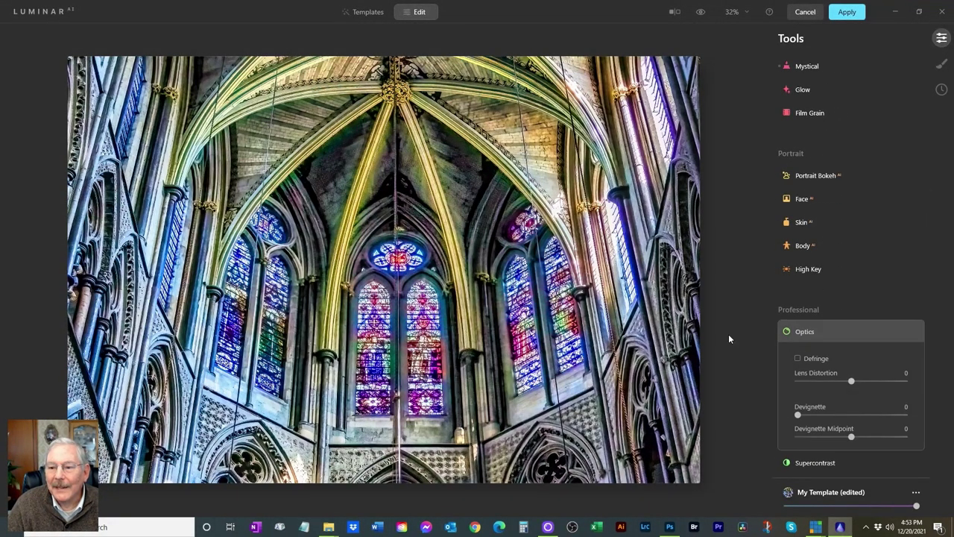
{"action": "left_click", "coordinate": [797, 359]}
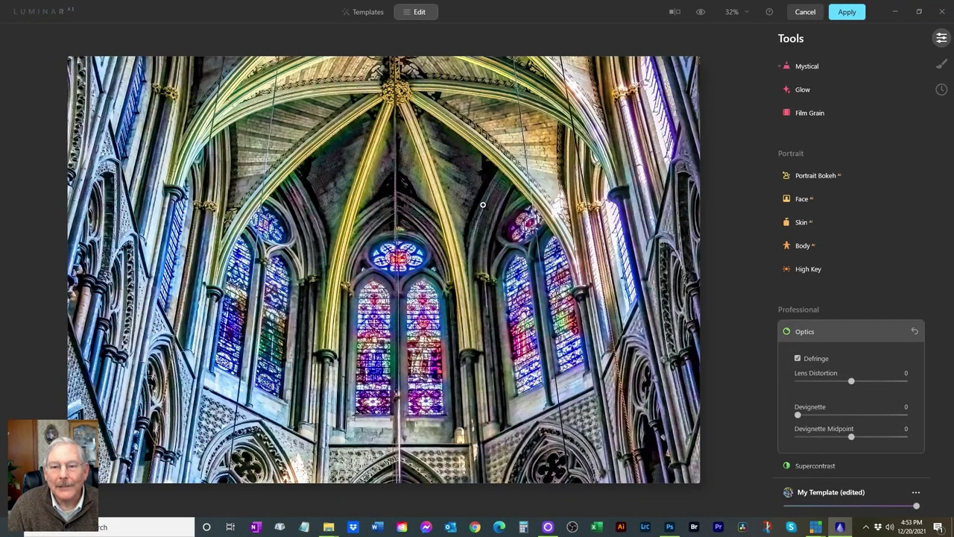
{"action": "left_click", "coordinate": [861, 326]}
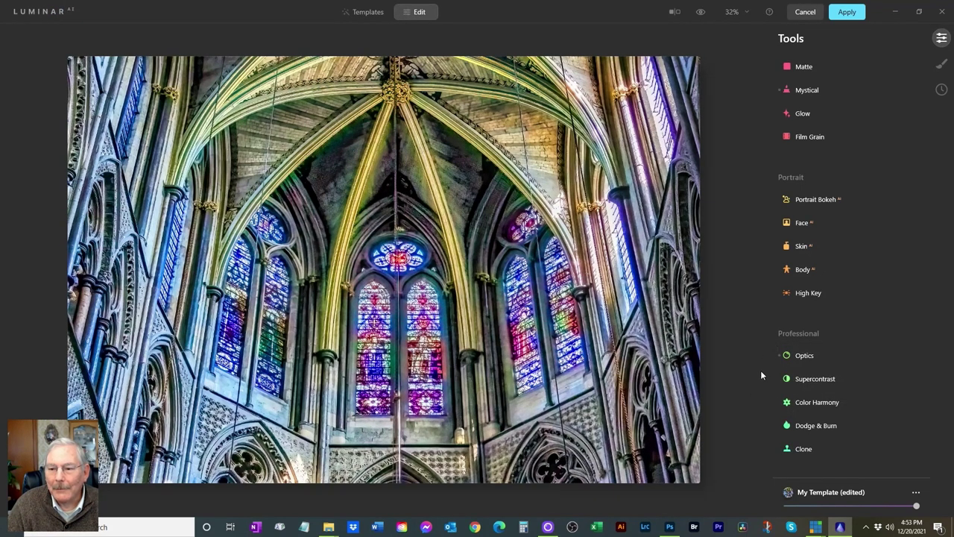
{"action": "scroll", "coordinate": [760, 369], "scroll_direction": "down", "scroll_amount": 1}
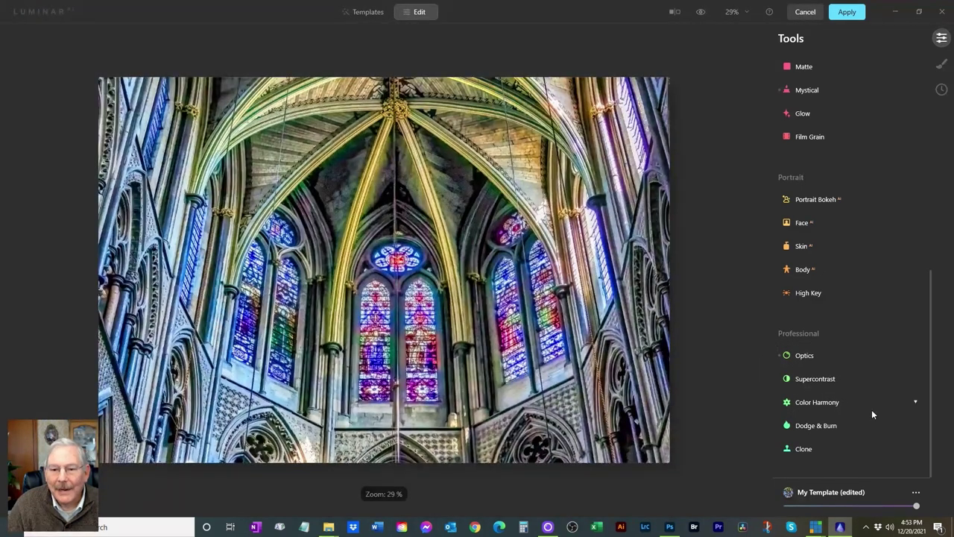
Tint the shadows in Color Harmony's Color Balance: Cyan-Red 25, Magenta-Green -3, Yellow-Blue -8.
{"action": "left_click", "coordinate": [823, 403]}
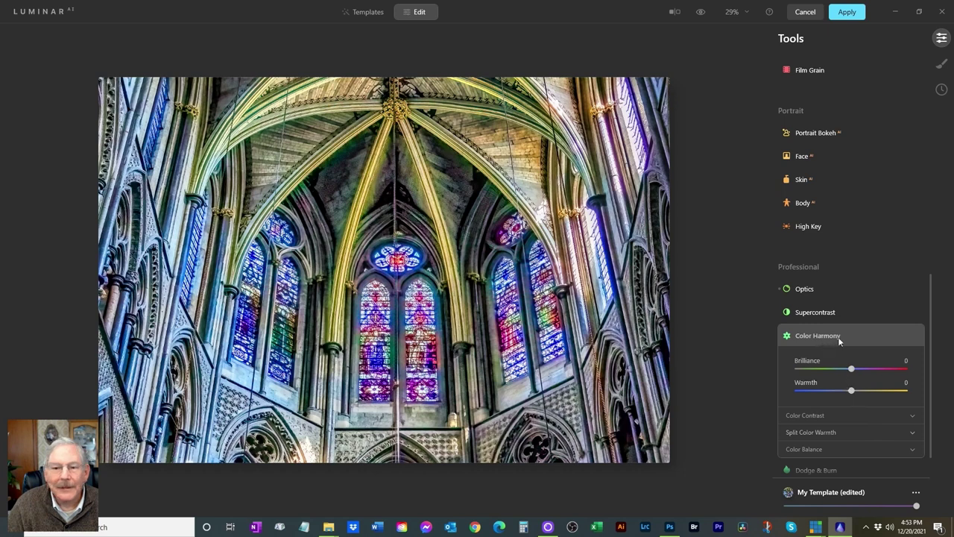
{"action": "left_click", "coordinate": [912, 450]}
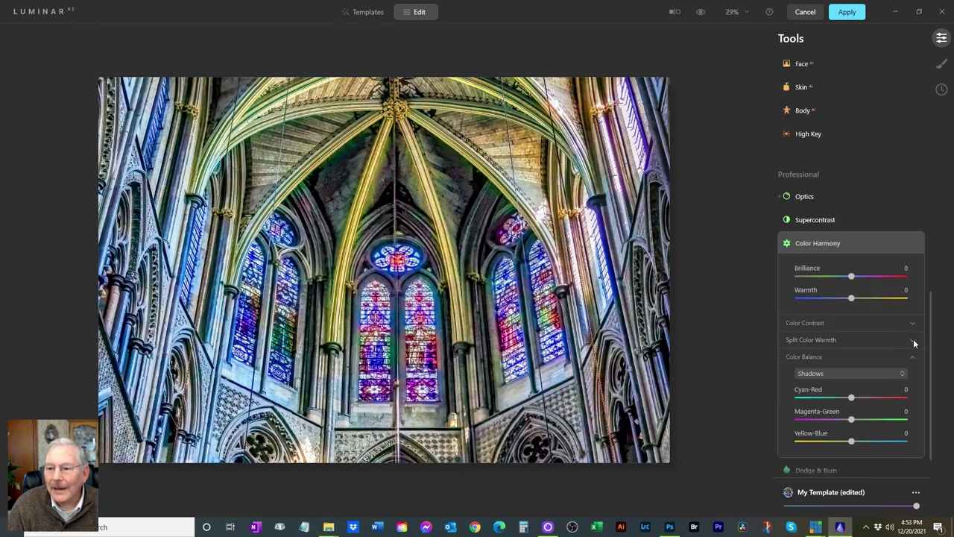
{"action": "left_click", "coordinate": [914, 342]}
{"action": "left_click", "coordinate": [912, 322]}
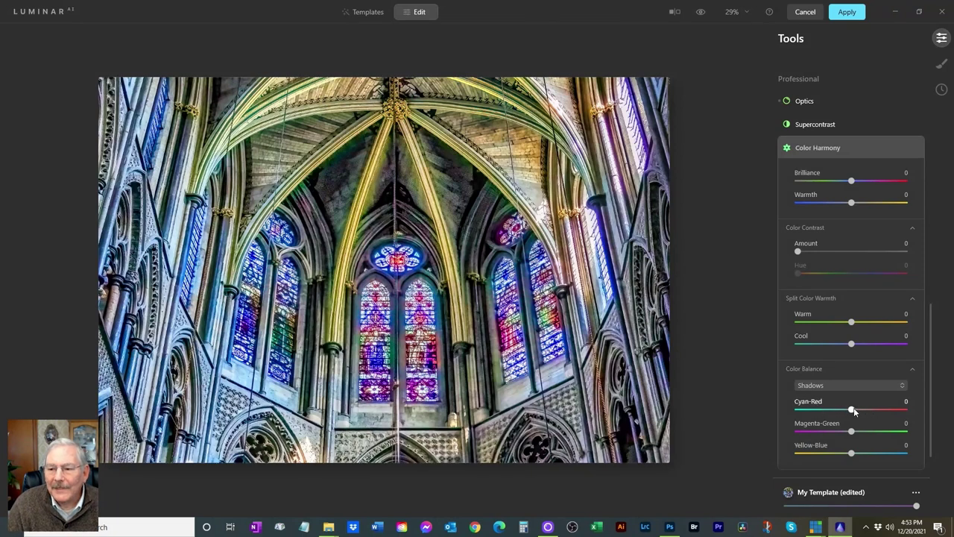
{"action": "left_click_drag", "start_coordinate": [853, 411], "coordinate": [863, 411]}
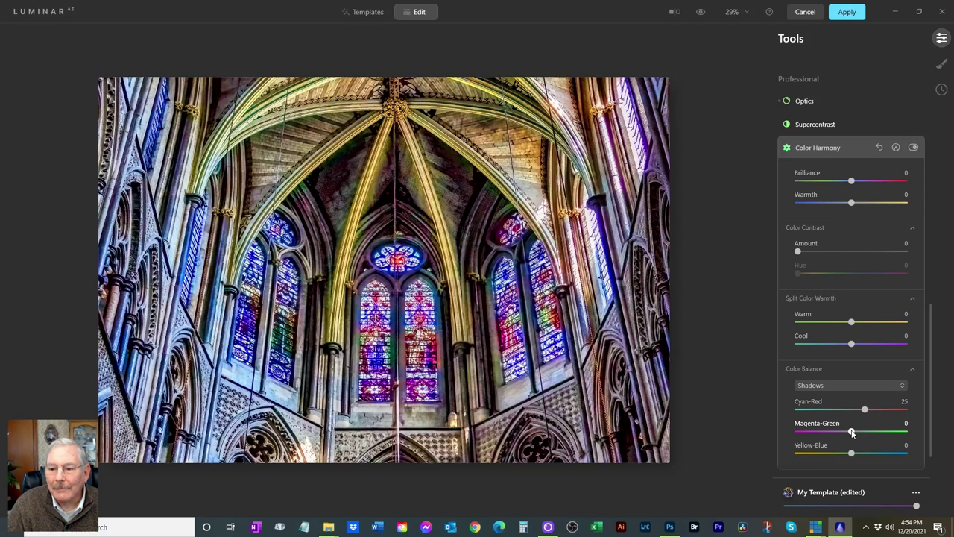
{"action": "left_click_drag", "start_coordinate": [848, 433], "coordinate": [850, 436]}
{"action": "scroll", "coordinate": [855, 439], "scroll_direction": "down", "scroll_amount": 2}
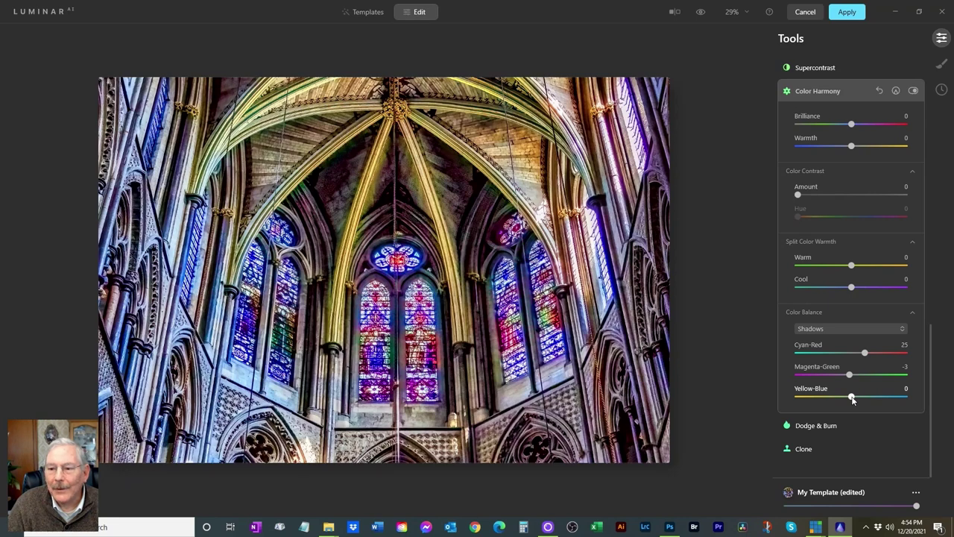
{"action": "mouse_move", "coordinate": [853, 399]}
{"action": "left_mouse_down"}
{"action": "mouse_move", "coordinate": [867, 399]}
{"action": "mouse_move", "coordinate": [848, 406]}
{"action": "left_mouse_up"}
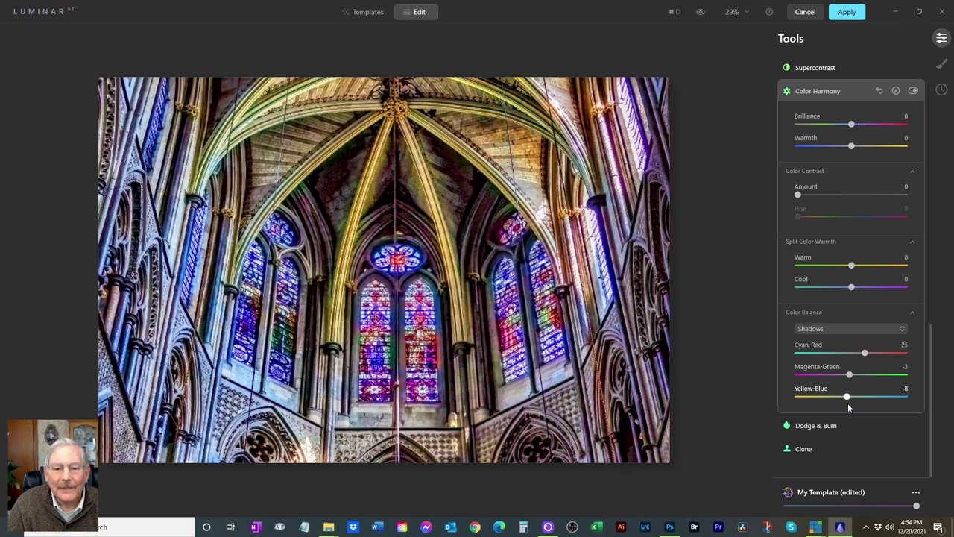
{"action": "scroll", "coordinate": [832, 398], "scroll_direction": "up", "scroll_amount": 1}
{"action": "scroll", "coordinate": [833, 395], "scroll_direction": "down", "scroll_amount": 1}
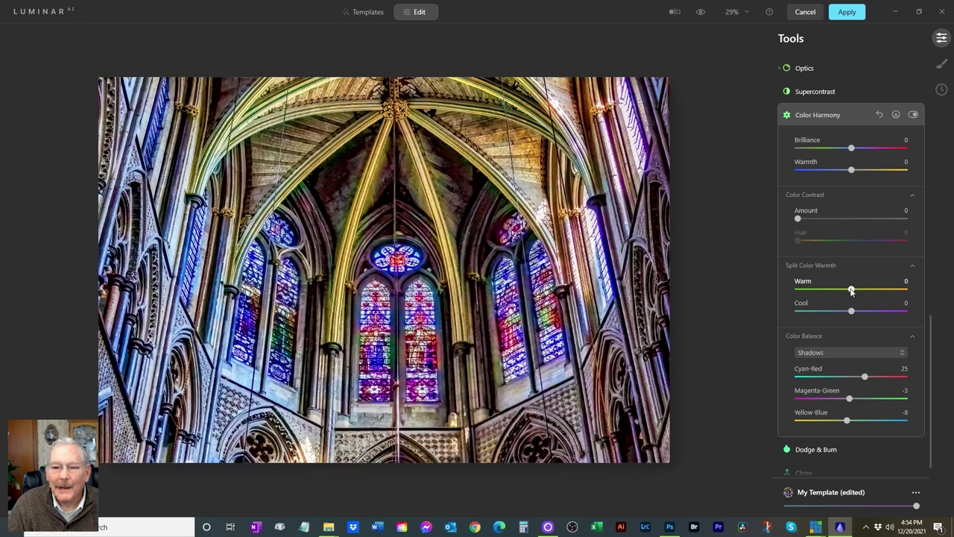
Set split warmth to Warm 27 and Cool 14, with Brilliance 23 and Warmth 10.
{"action": "left_click_drag", "start_coordinate": [851, 291], "coordinate": [868, 293]}
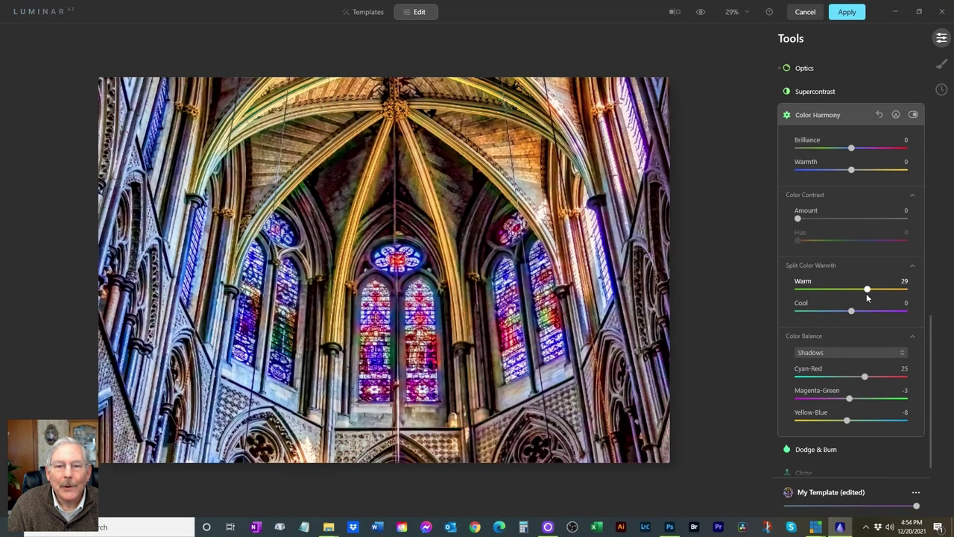
{"action": "left_click_drag", "start_coordinate": [866, 293], "coordinate": [865, 292]}
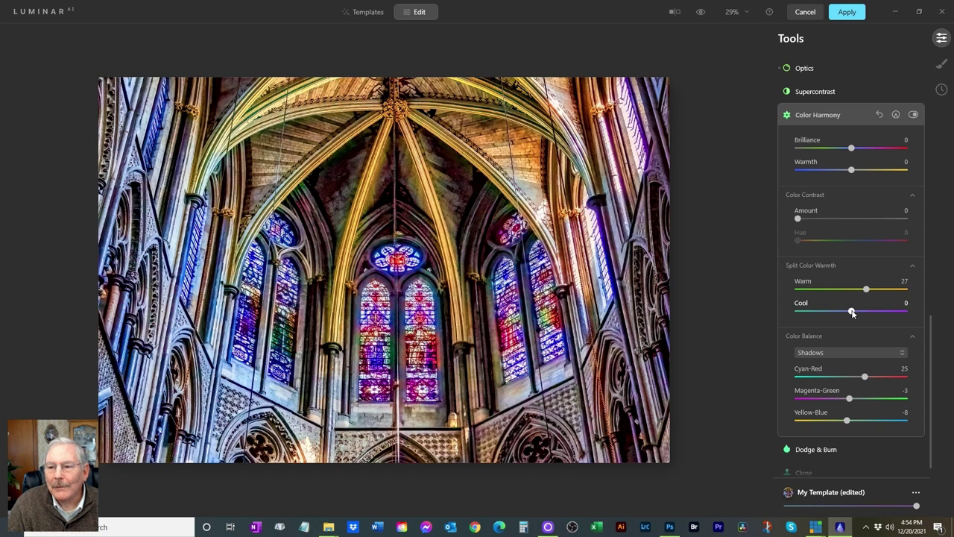
{"action": "mouse_move", "coordinate": [852, 312]}
{"action": "left_mouse_down"}
{"action": "mouse_move", "coordinate": [827, 316]}
{"action": "mouse_move", "coordinate": [859, 314]}
{"action": "left_mouse_up"}
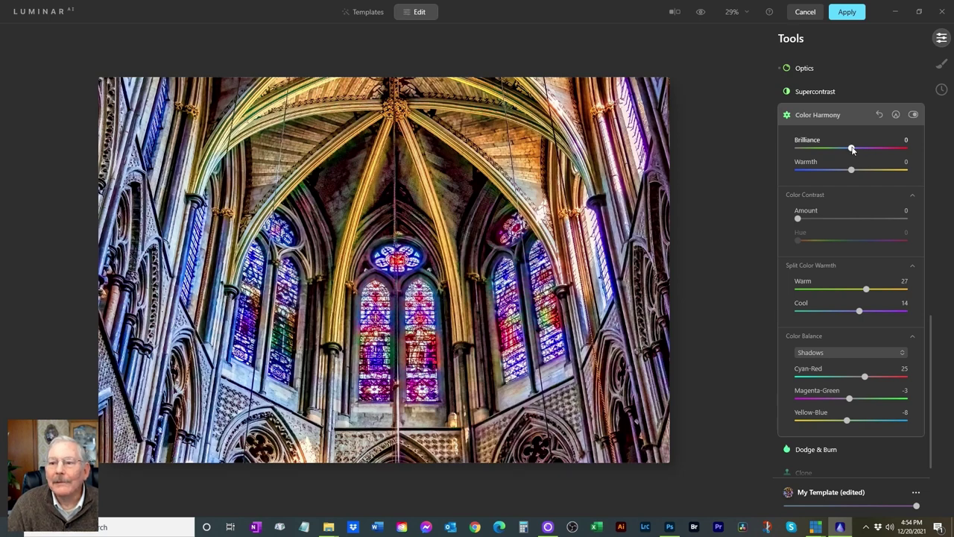
{"action": "left_click_drag", "start_coordinate": [852, 148], "coordinate": [857, 172]}
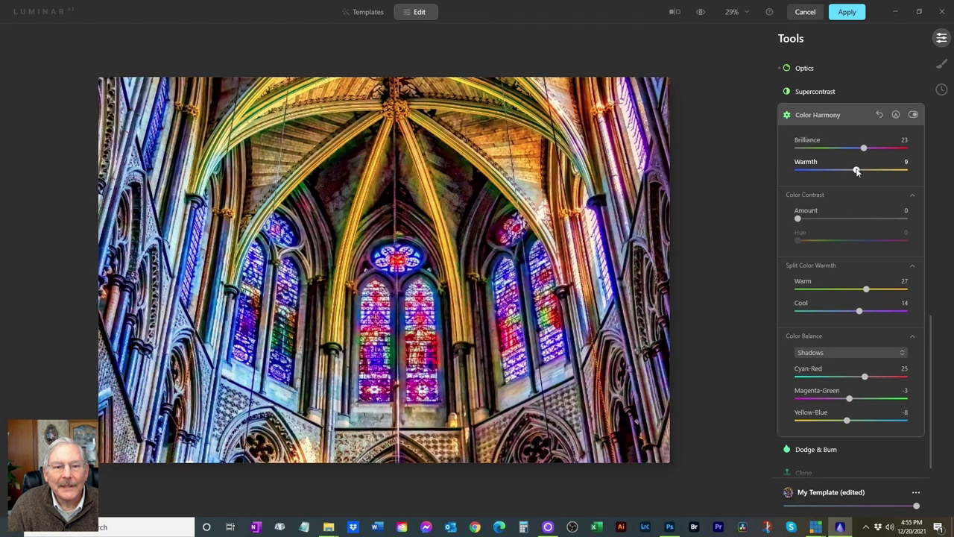
{"action": "left_click", "coordinate": [854, 108]}
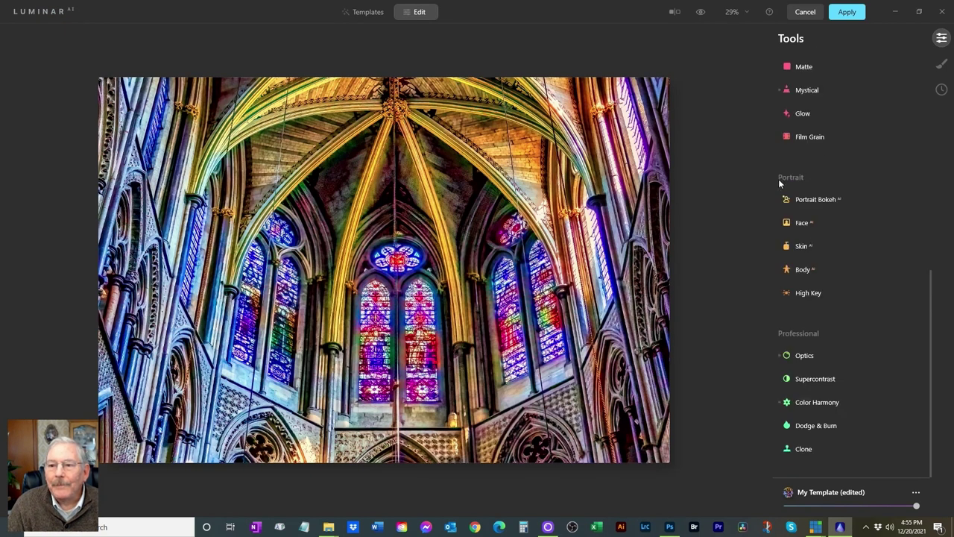
{"action": "scroll", "coordinate": [824, 257], "scroll_direction": "up", "scroll_amount": 3}
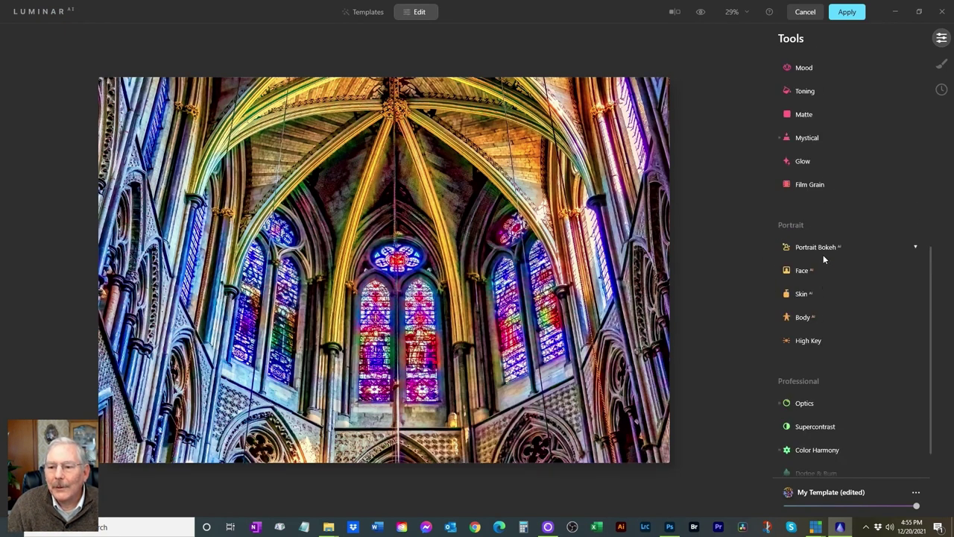
{"action": "scroll", "coordinate": [822, 253], "scroll_direction": "up", "scroll_amount": 6}
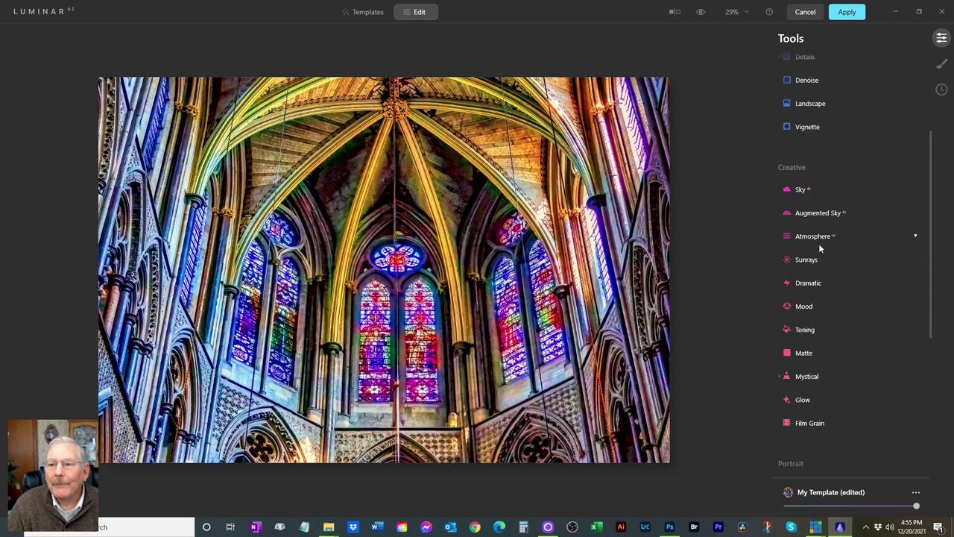
{"action": "scroll", "coordinate": [811, 237], "scroll_direction": "down", "scroll_amount": 1}
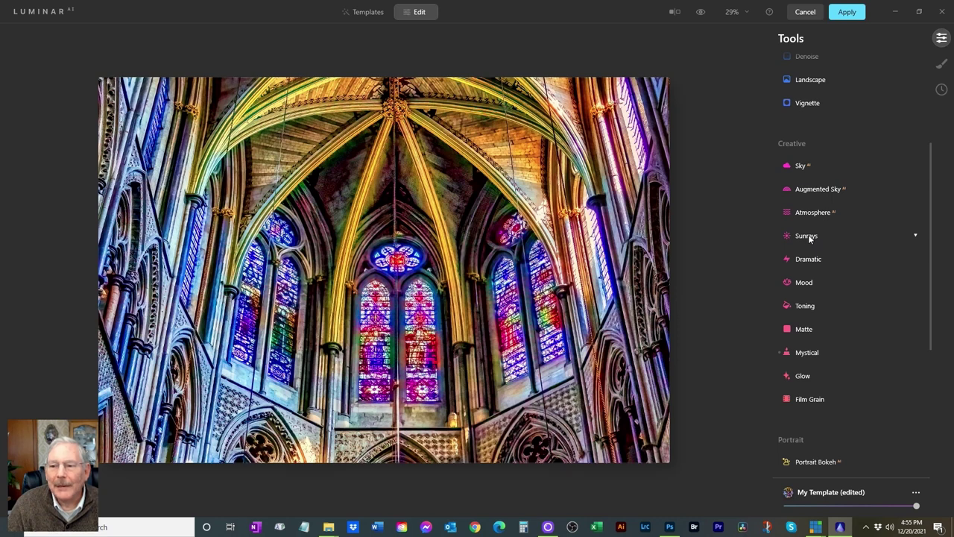
Add upper-right Sunrays (Amount 37, Overall Look 64, 55 rays), then apply the Luminar edits.
{"action": "left_click", "coordinate": [808, 236]}
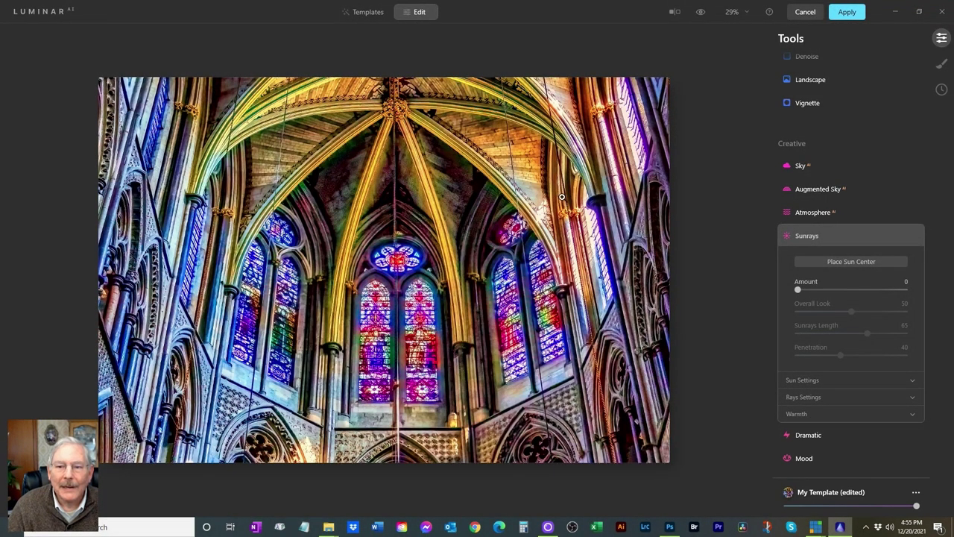
{"action": "left_click", "coordinate": [839, 262]}
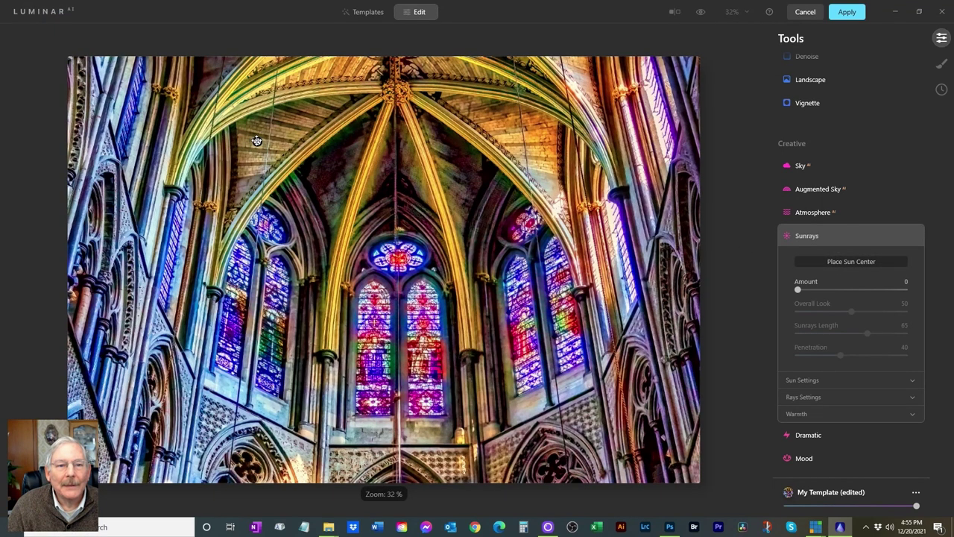
{"action": "mouse_move", "coordinate": [257, 141]}
{"action": "left_mouse_down"}
{"action": "mouse_move", "coordinate": [627, 122]}
{"action": "mouse_move", "coordinate": [681, 75]}
{"action": "mouse_move", "coordinate": [704, 73]}
{"action": "mouse_move", "coordinate": [705, 62]}
{"action": "left_mouse_up"}
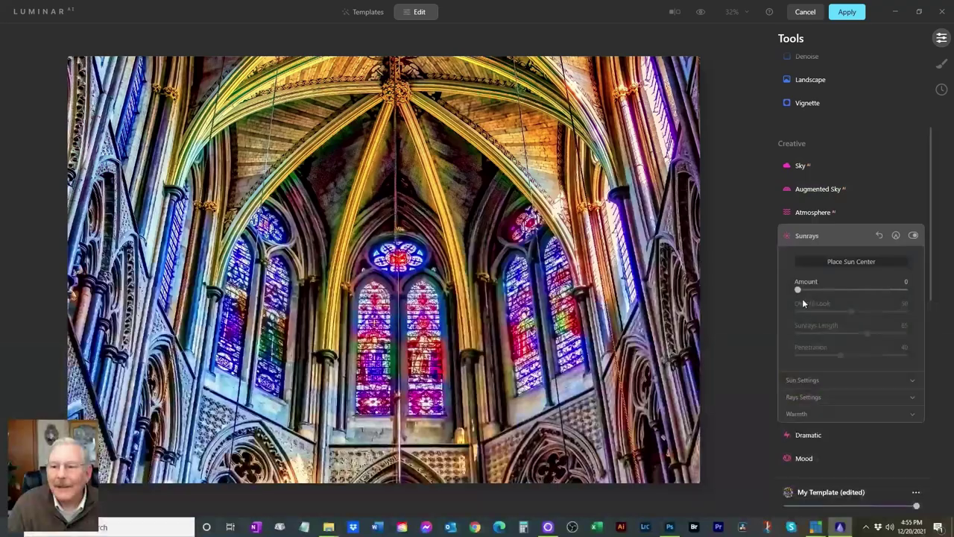
{"action": "left_click_drag", "start_coordinate": [799, 293], "coordinate": [863, 358]}
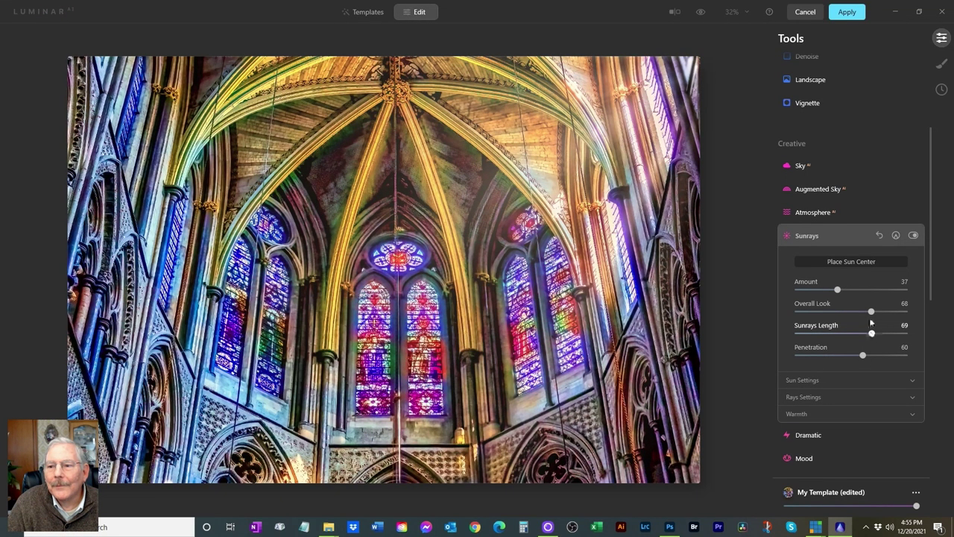
{"action": "left_click_drag", "start_coordinate": [870, 310], "coordinate": [866, 313]}
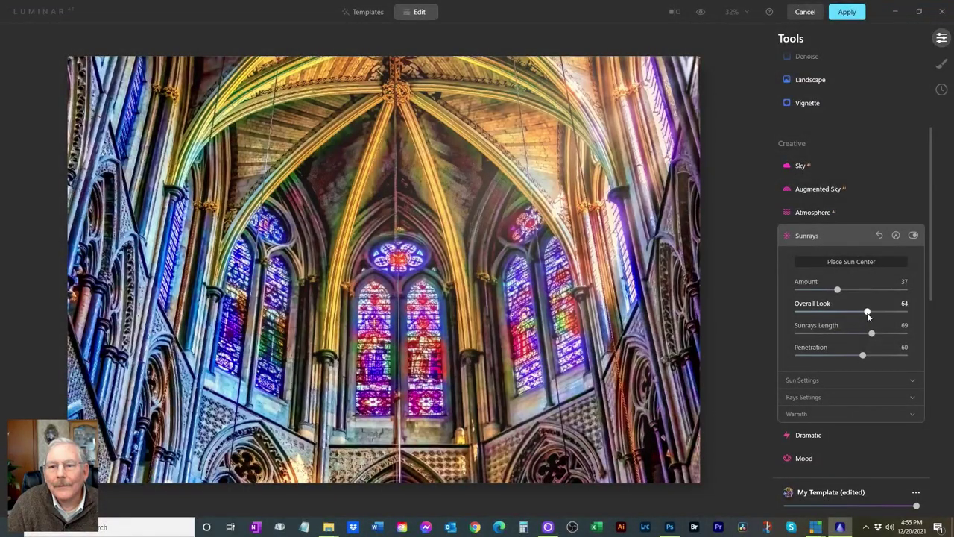
{"action": "left_click", "coordinate": [812, 395]}
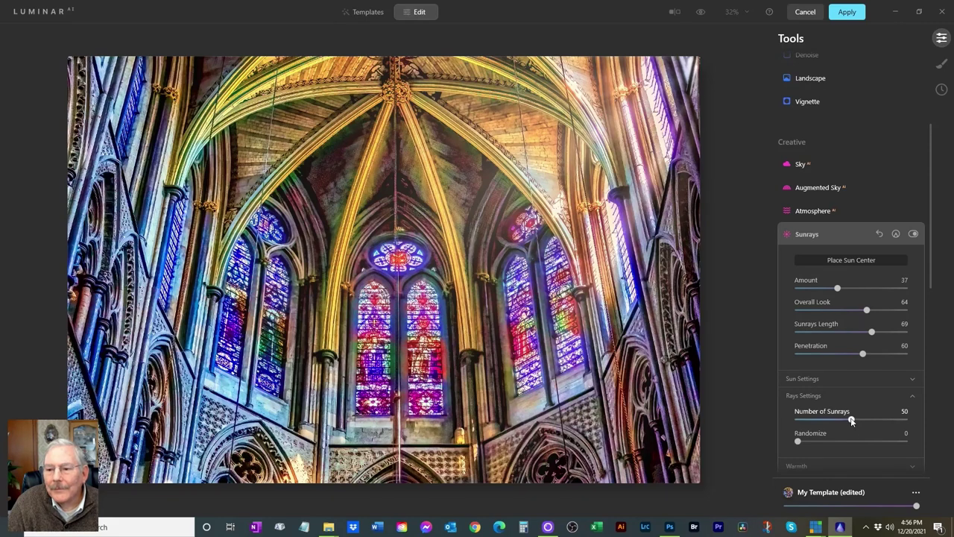
{"action": "left_click_drag", "start_coordinate": [851, 420], "coordinate": [857, 421]}
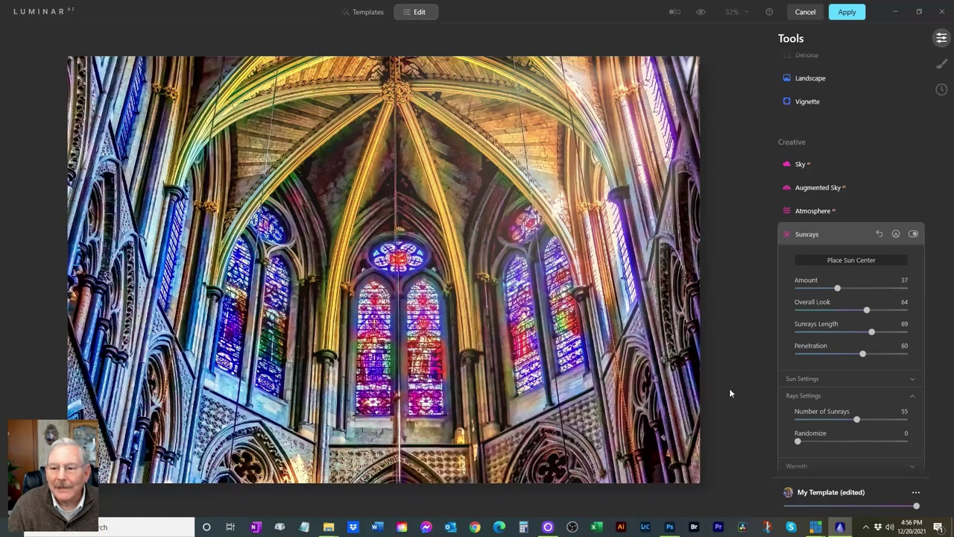
{"action": "left_click", "coordinate": [848, 13]}
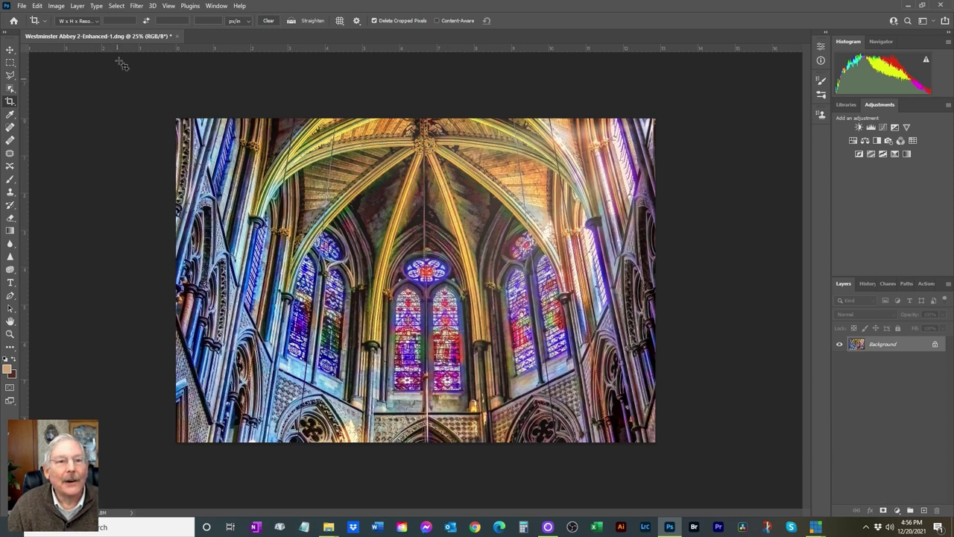
Run Filter > Topaz Labs > Topaz Impression 2 on the vault image.
{"action": "left_click", "coordinate": [135, 7]}
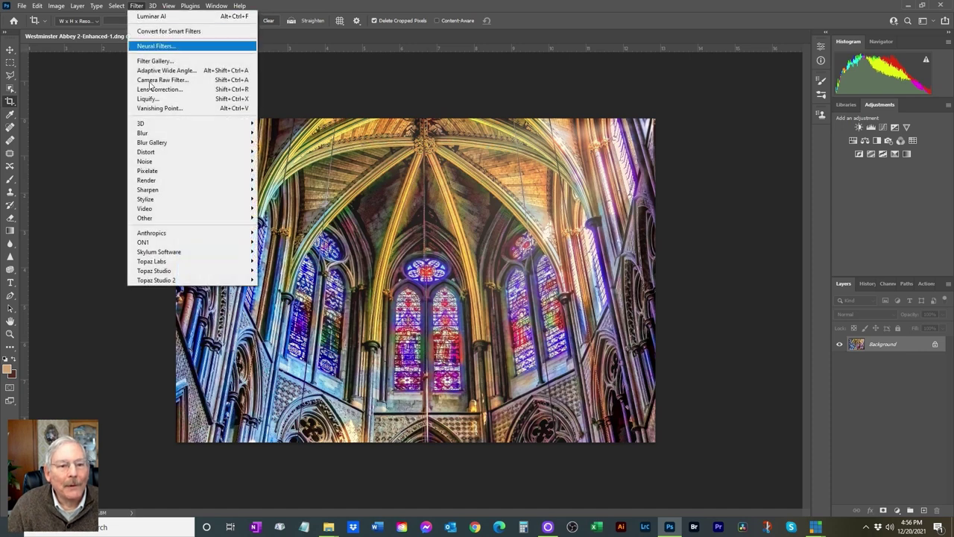
{"action": "mouse_move", "coordinate": [220, 263]}
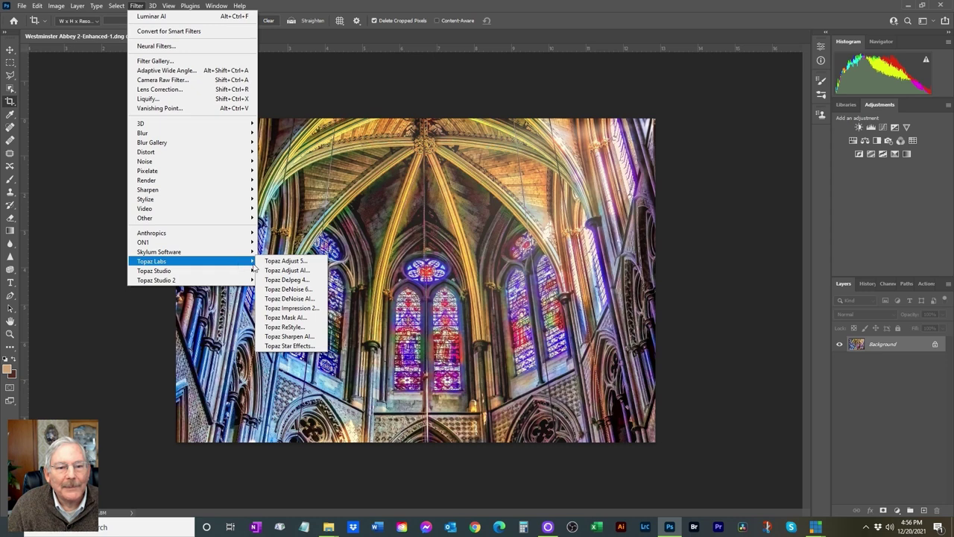
{"action": "left_click", "coordinate": [296, 308]}
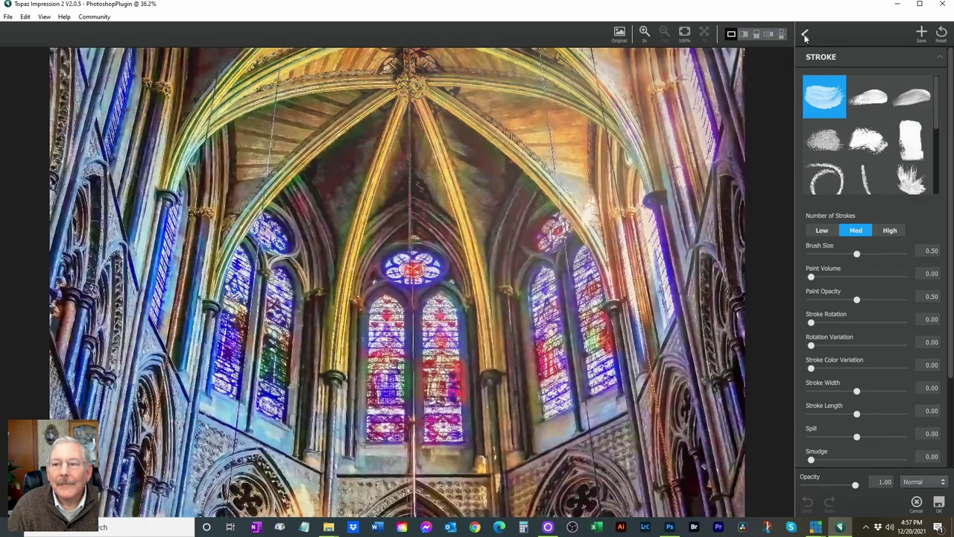
Apply the Edward Hopper I preset from the Painting category and show its adjustment settings.
{"action": "left_click", "coordinate": [803, 34]}
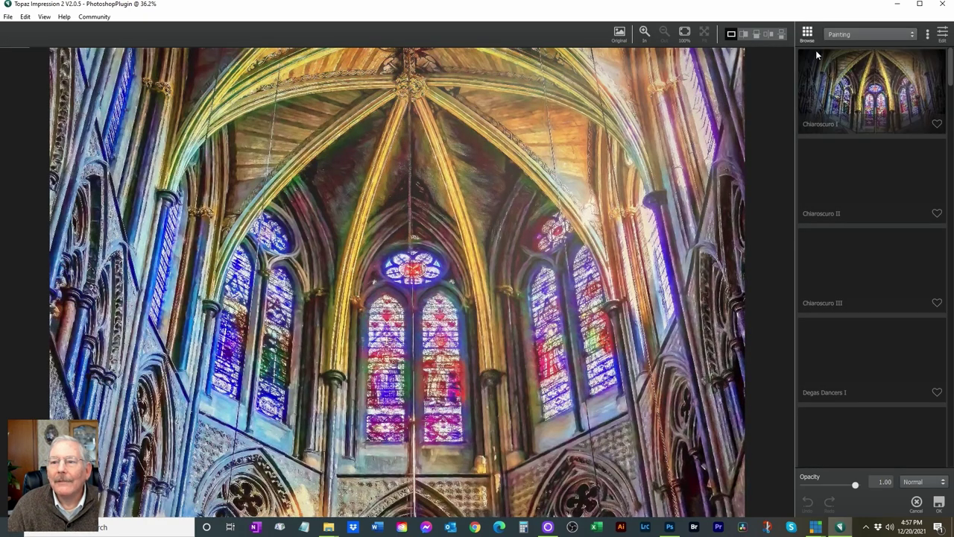
{"action": "left_click", "coordinate": [859, 35]}
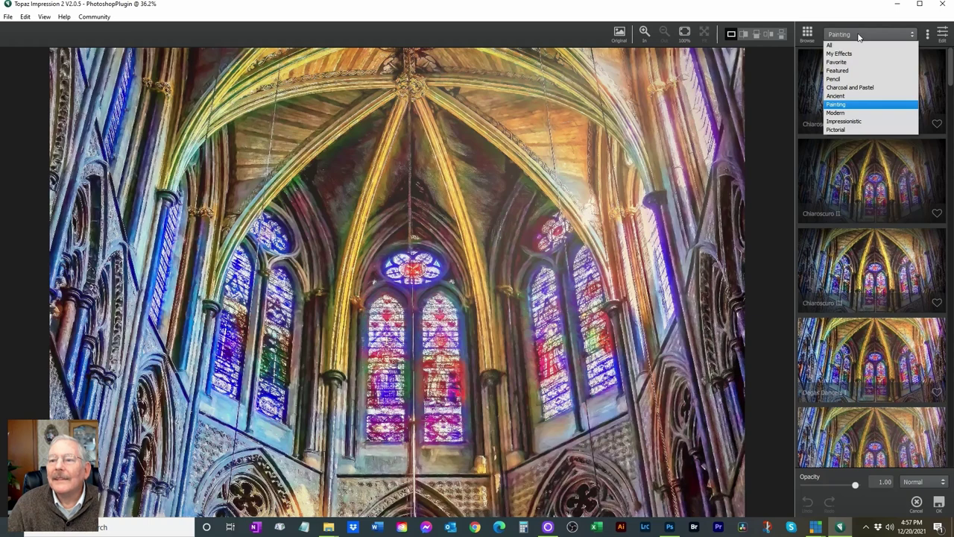
{"action": "left_click", "coordinate": [844, 105]}
{"action": "scroll", "coordinate": [883, 190], "scroll_direction": "down", "scroll_amount": 3}
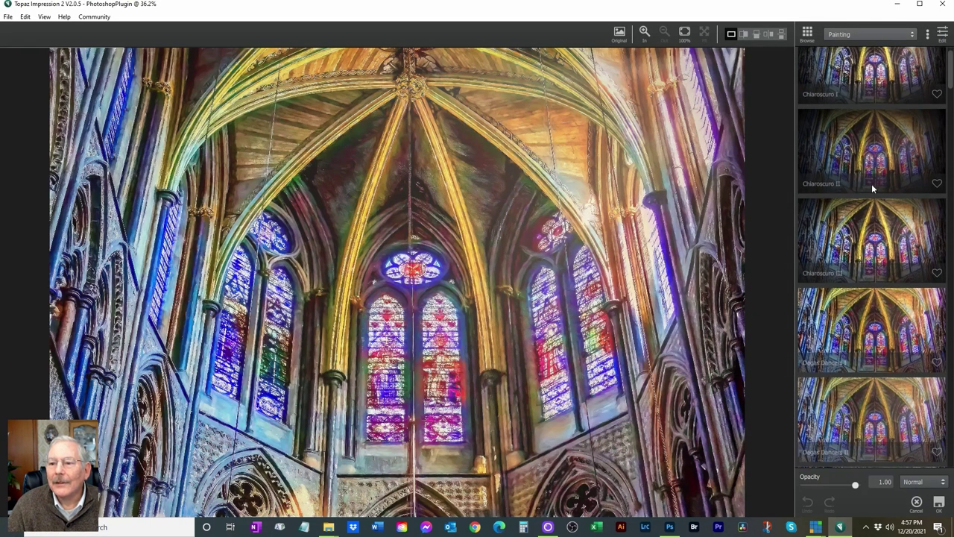
{"action": "scroll", "coordinate": [866, 197], "scroll_direction": "down", "scroll_amount": 5}
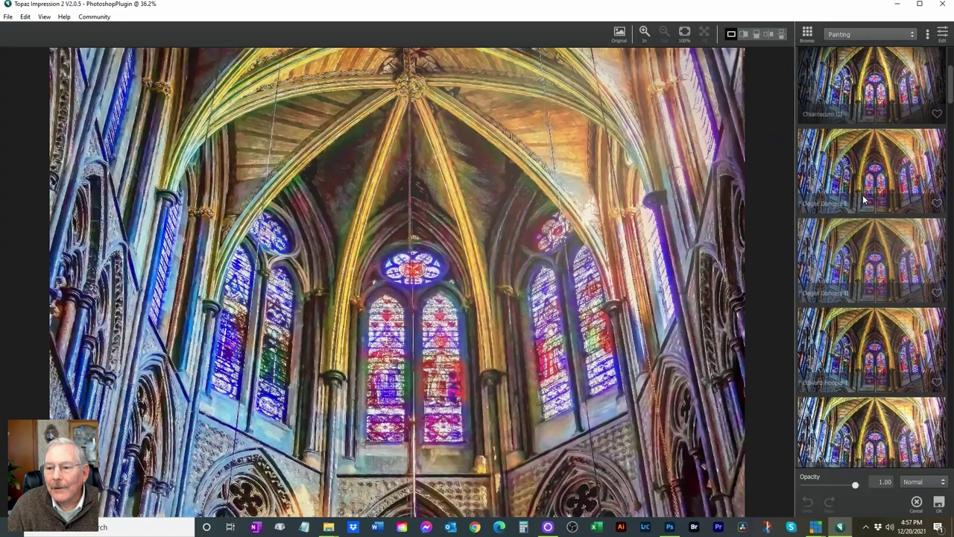
{"action": "scroll", "coordinate": [864, 207], "scroll_direction": "down", "scroll_amount": 2}
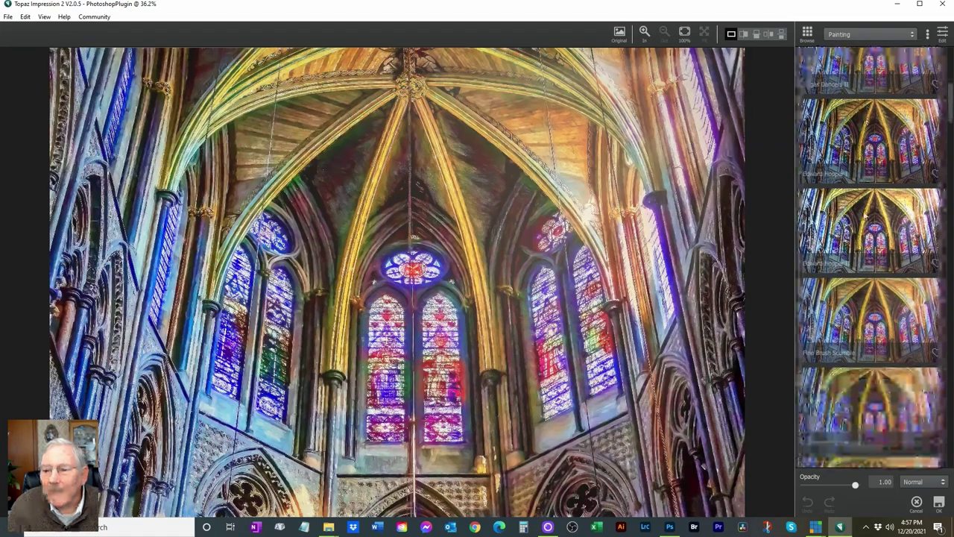
{"action": "scroll", "coordinate": [864, 212], "scroll_direction": "down", "scroll_amount": 2}
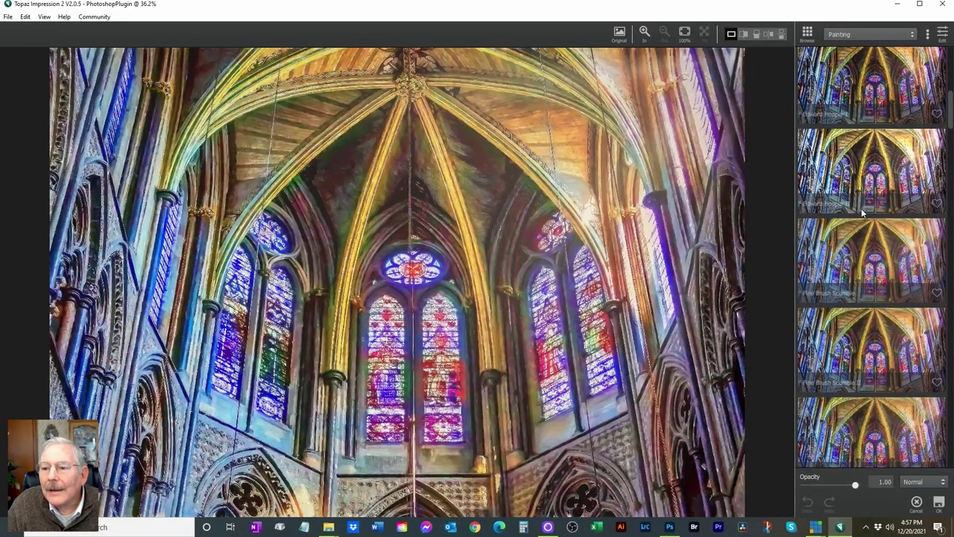
{"action": "scroll", "coordinate": [863, 206], "scroll_direction": "up", "scroll_amount": 1}
{"action": "scroll", "coordinate": [872, 205], "scroll_direction": "up", "scroll_amount": 1}
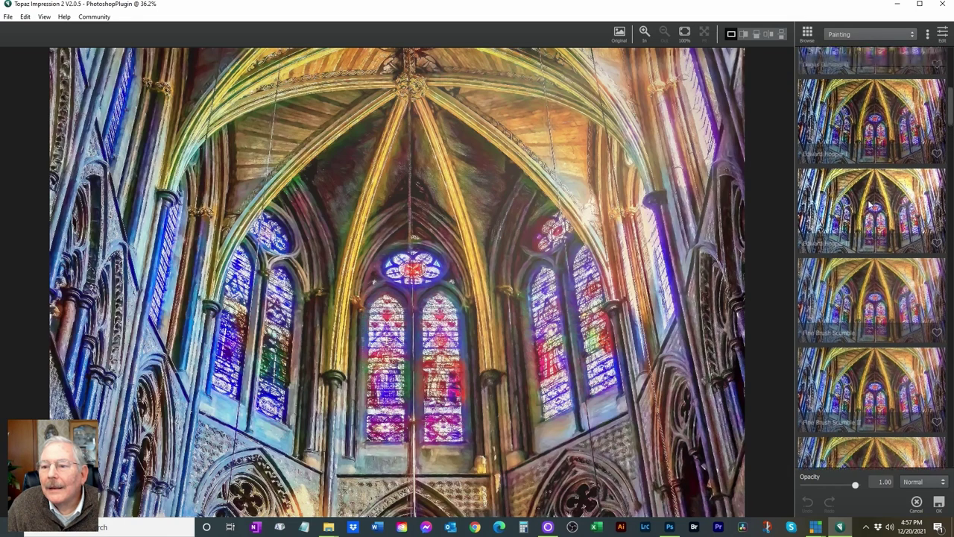
{"action": "left_click", "coordinate": [878, 128]}
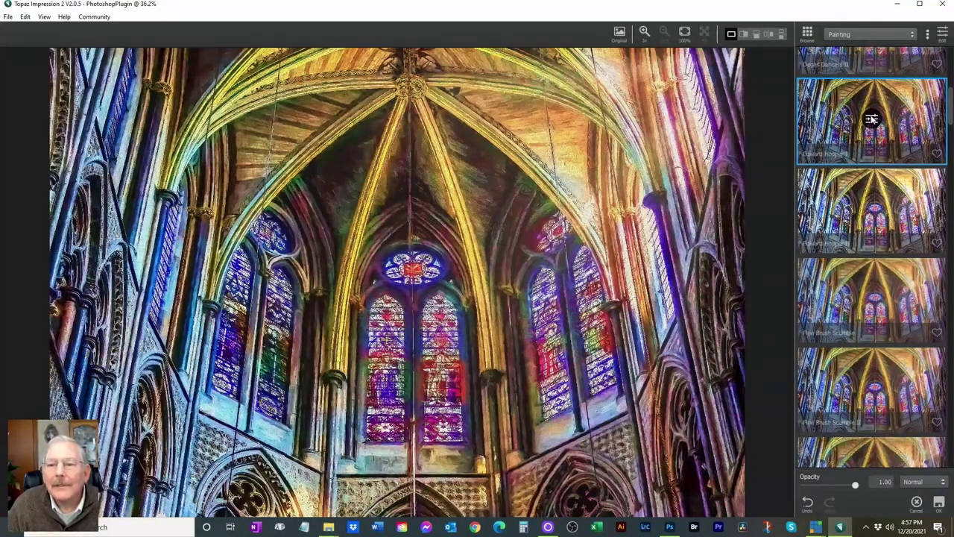
{"action": "left_click", "coordinate": [872, 120]}
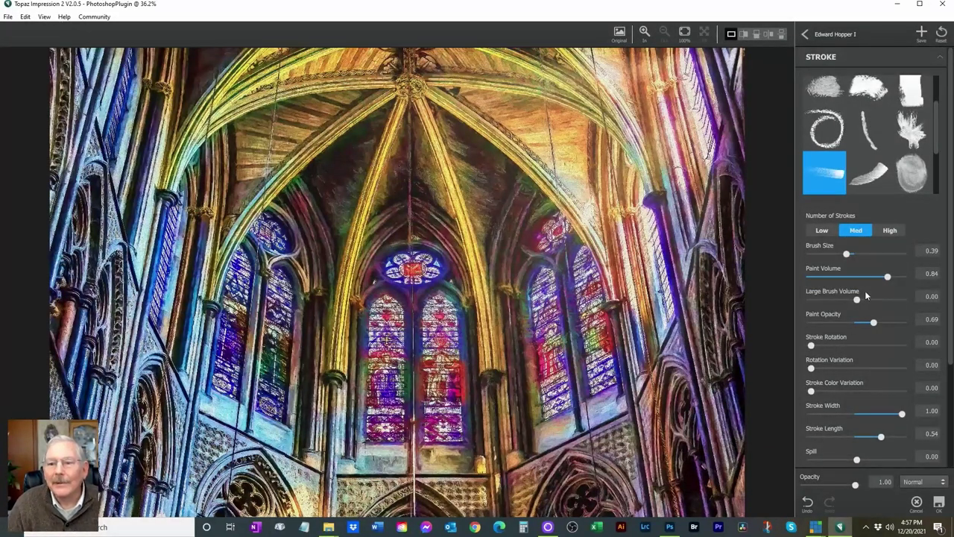
Try Number of Strokes at Low, Med and High, settling on Med.
{"action": "left_click", "coordinate": [821, 232]}
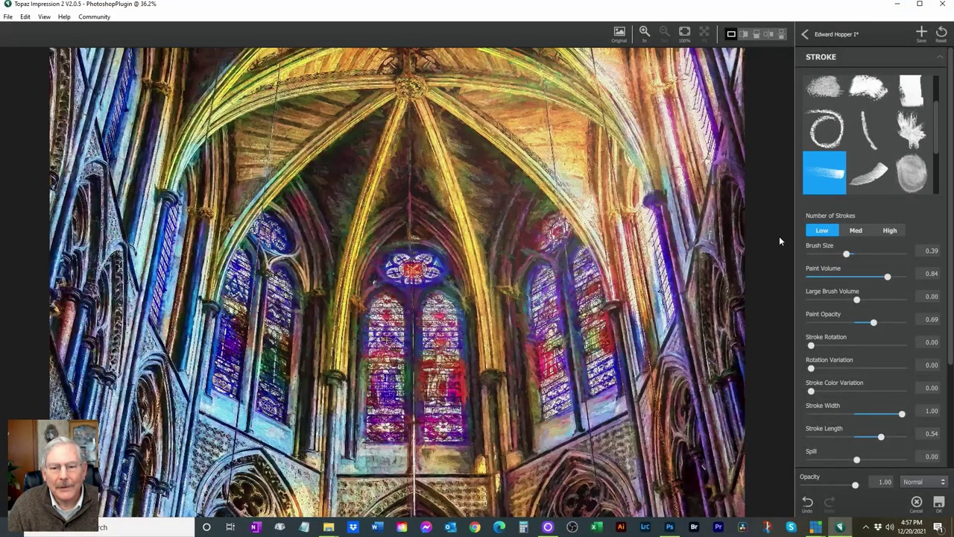
{"action": "left_click", "coordinate": [856, 231]}
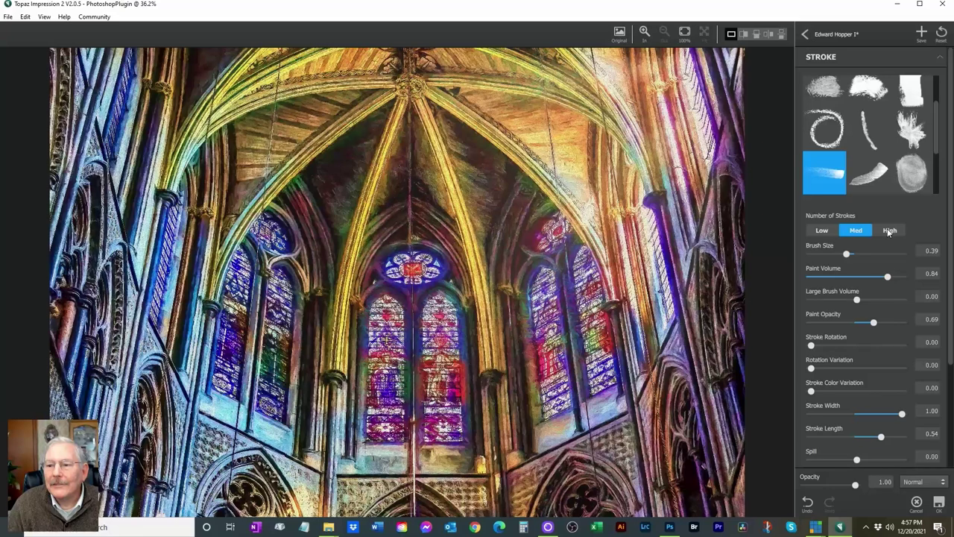
{"action": "left_click", "coordinate": [889, 231]}
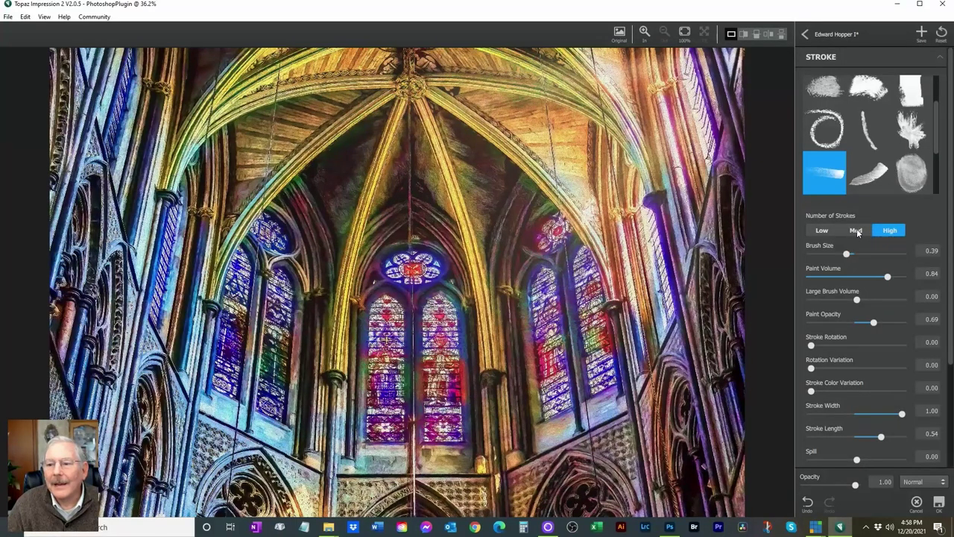
{"action": "left_click", "coordinate": [856, 231]}
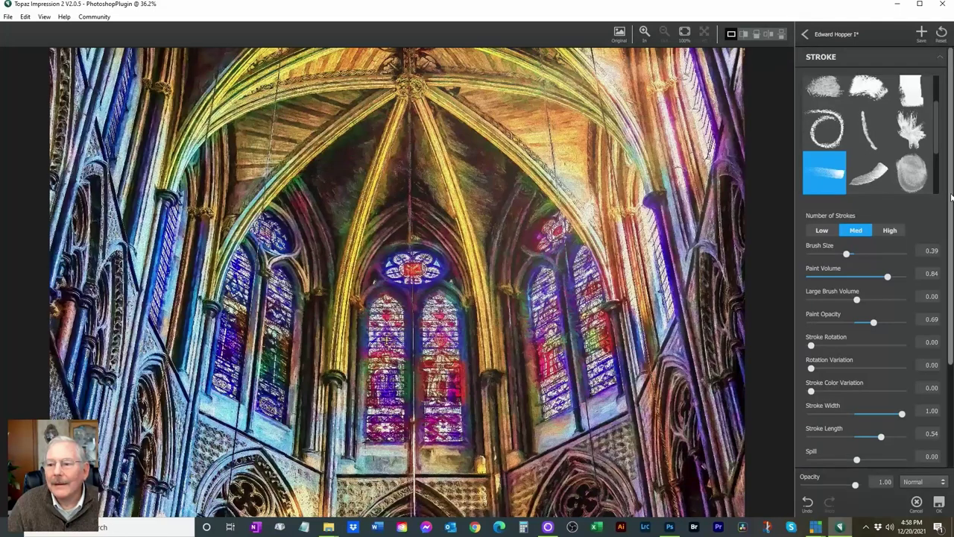
{"action": "scroll", "coordinate": [903, 228], "scroll_direction": "down", "scroll_amount": 3}
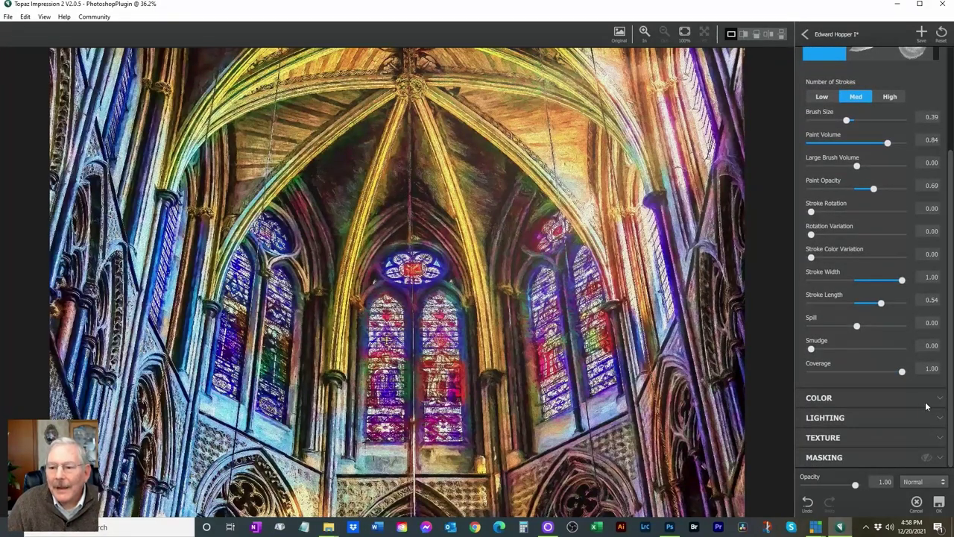
Set the texture Background Type to Original and drop Number of Strokes to Low.
{"action": "left_click", "coordinate": [856, 433]}
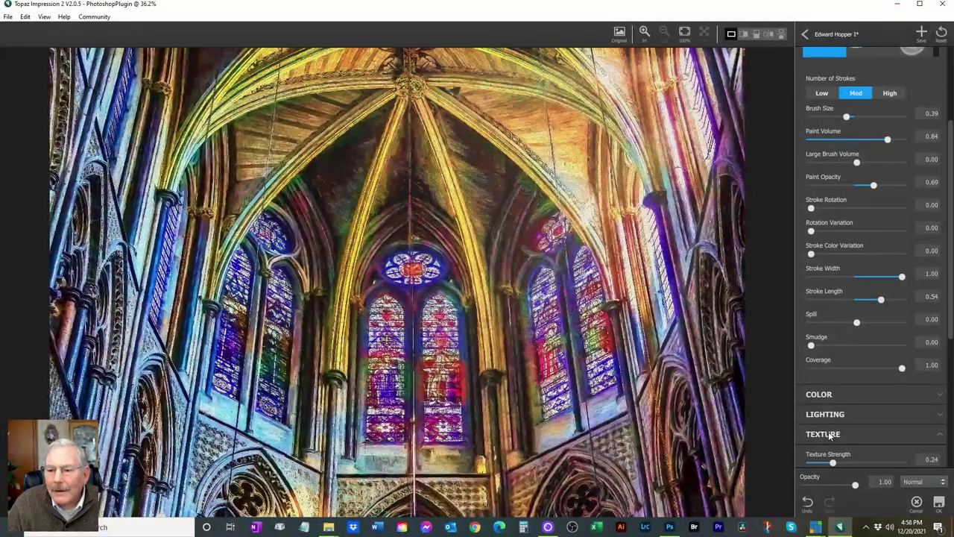
{"action": "scroll", "coordinate": [937, 445], "scroll_direction": "down", "scroll_amount": 5}
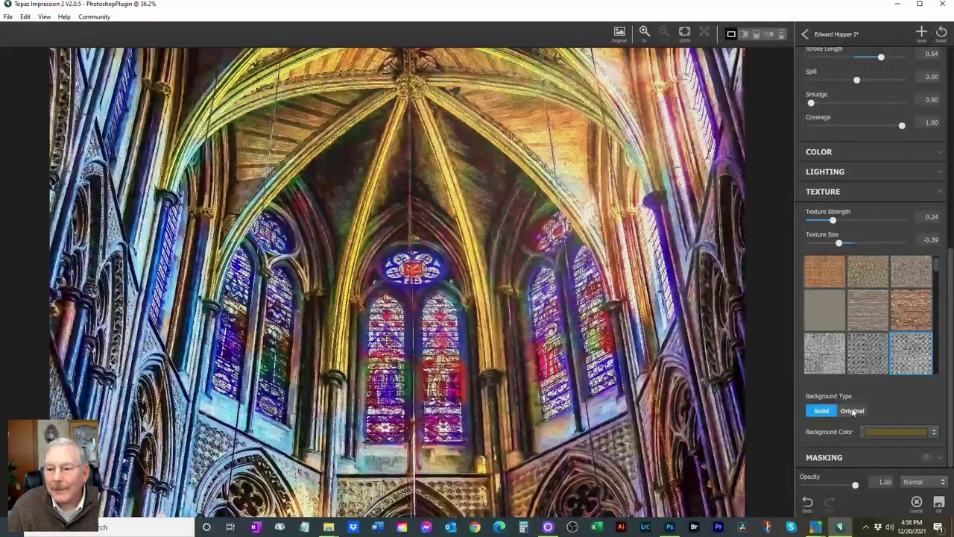
{"action": "left_click", "coordinate": [852, 411]}
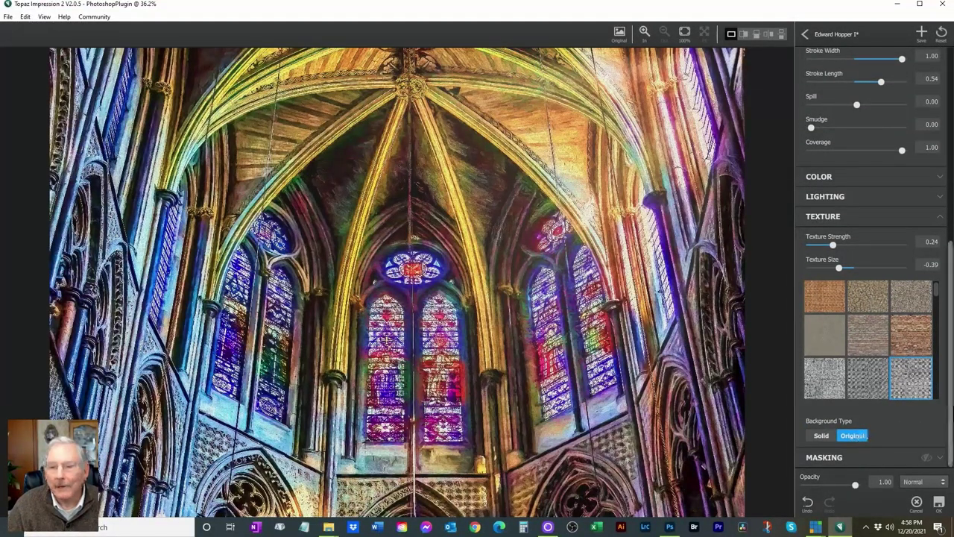
{"action": "left_click_drag", "start_coordinate": [951, 414], "coordinate": [946, 213]}
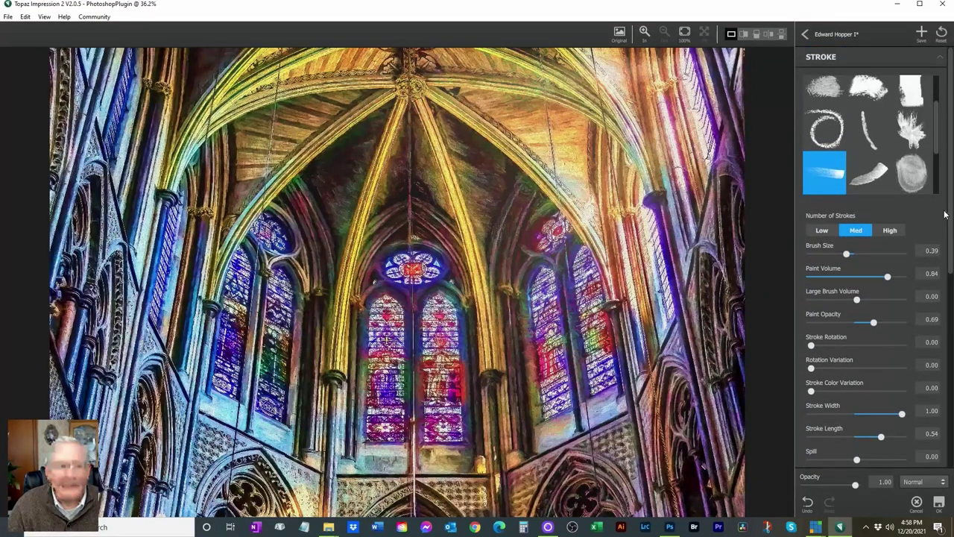
{"action": "left_click", "coordinate": [821, 231]}
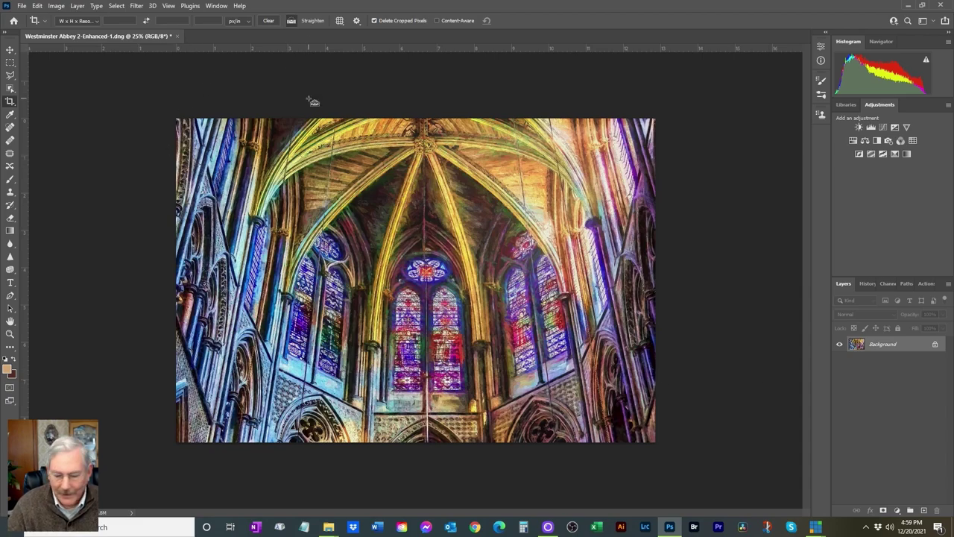
{"action": "key", "text": "ctrl+plus"}
{"action": "key", "text": "ctrl+plus"}
{"action": "key", "text": "ctrl+plus"}
{"action": "key", "text": "ctrl+plus"}
{"action": "key", "text": "ctrl+plus"}
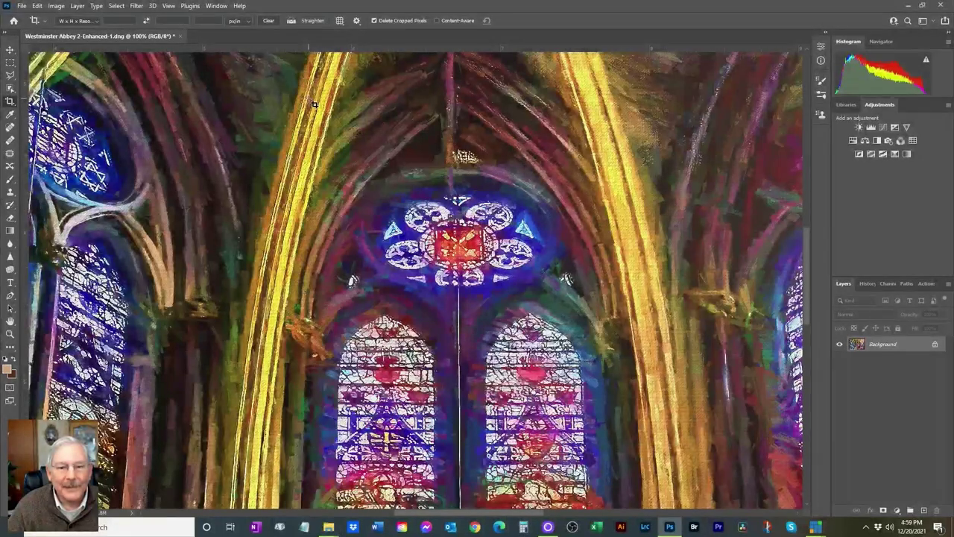
{"action": "key", "text": "ctrl"}
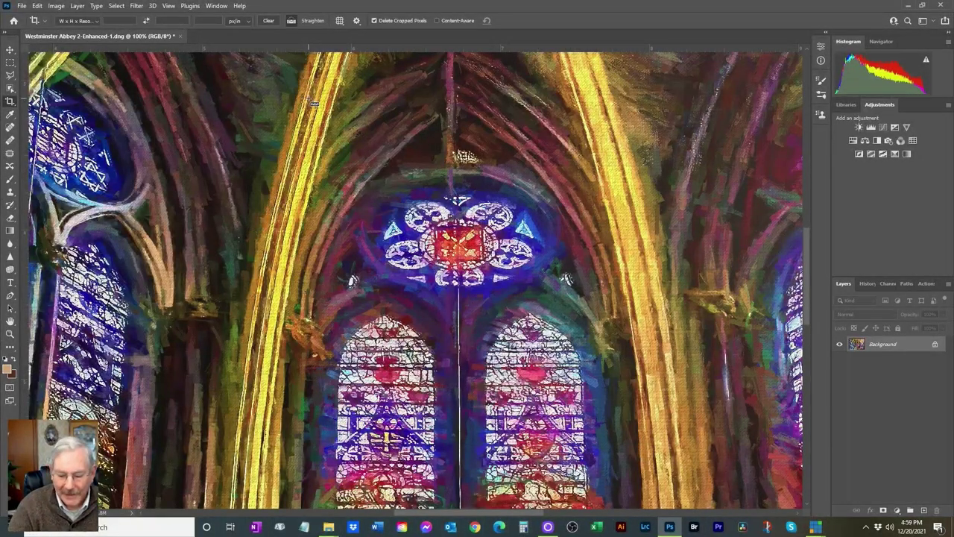
{"action": "key", "text": "ctrl+0"}
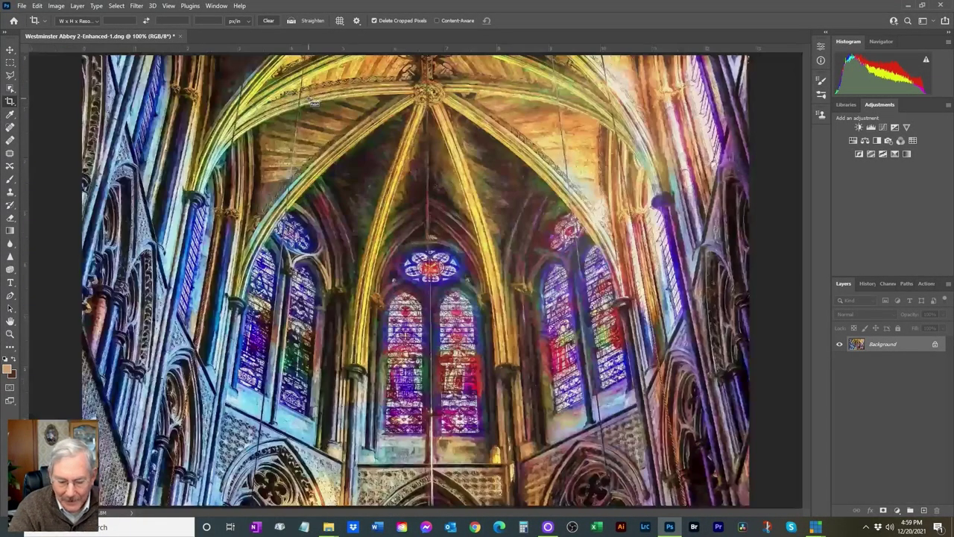